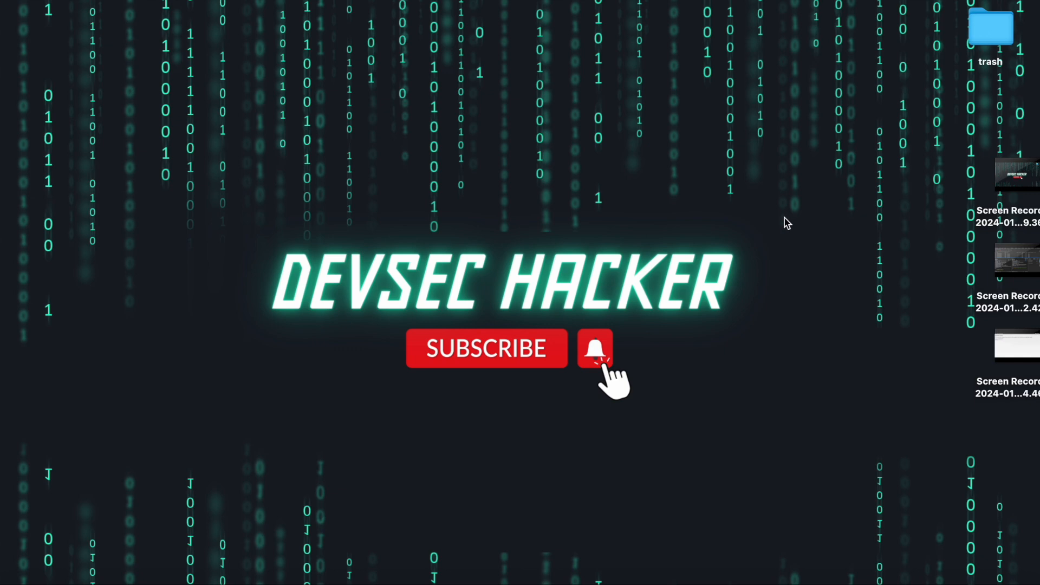
Switch from the current app to the browser showing the Invitation System page
key("super+Tab")
Land in the browser and clear both the customer name and person name fields
key("Tab")
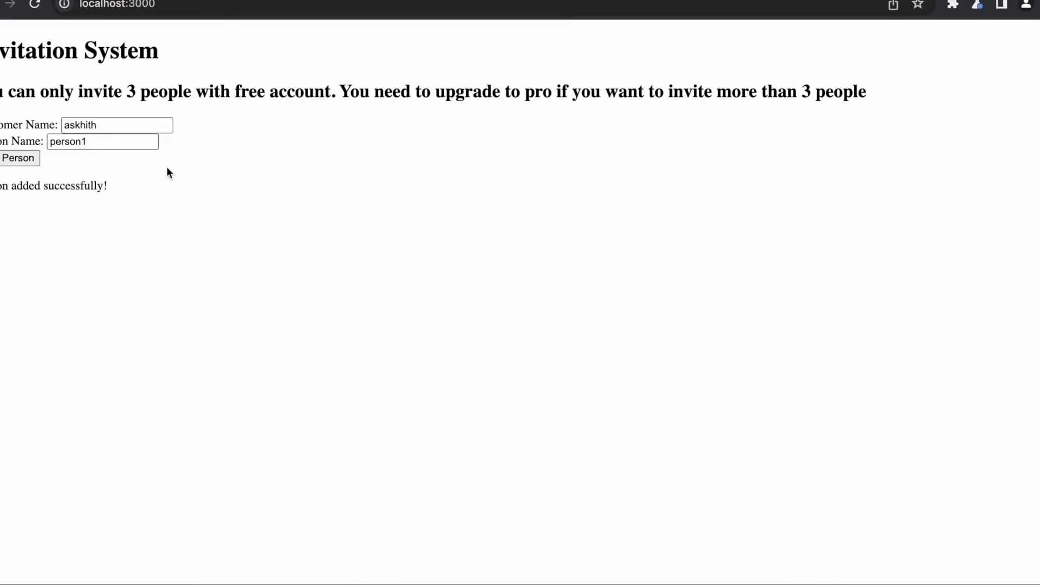
left_click(155, 124)
key("super+a")
key("BackSpace")
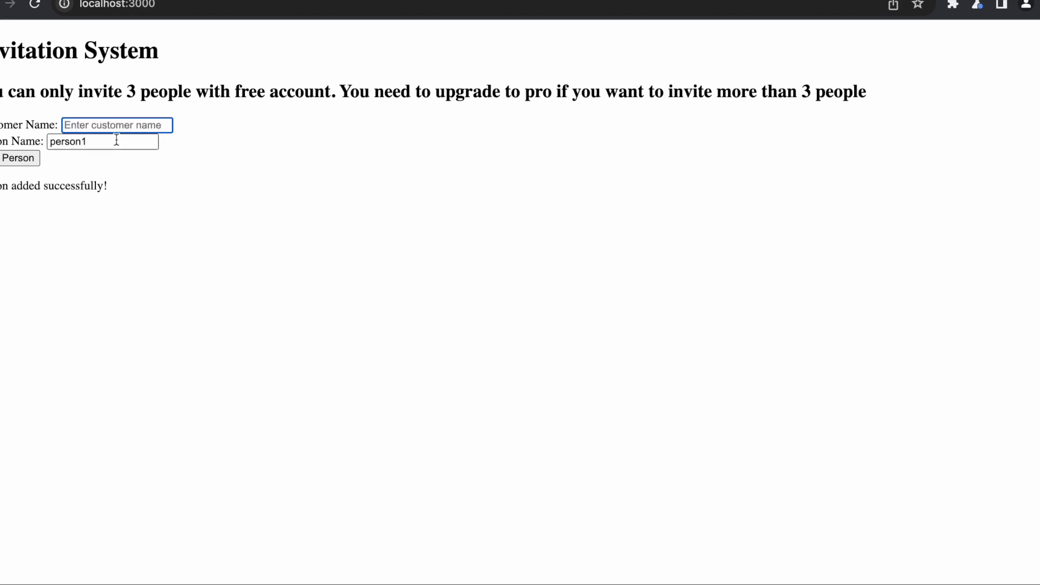
left_click(116, 141)
key("super+a")
key("BackSpace")
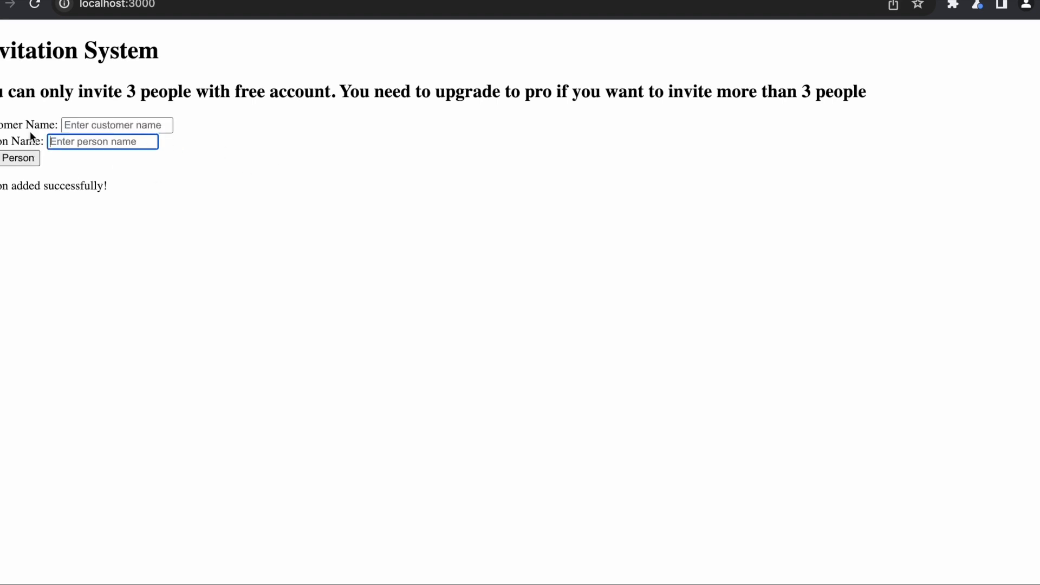
Highlight the 3-people limit, 'account' and 'pro' in the page heading while reading it
left_click_drag(125, 92, 187, 92)
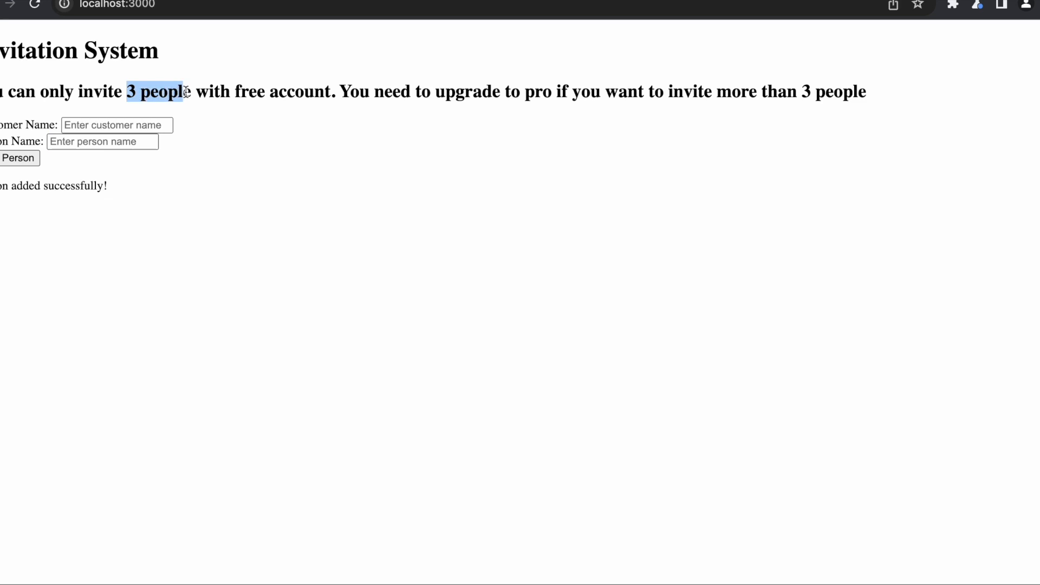
double_click(296, 91)
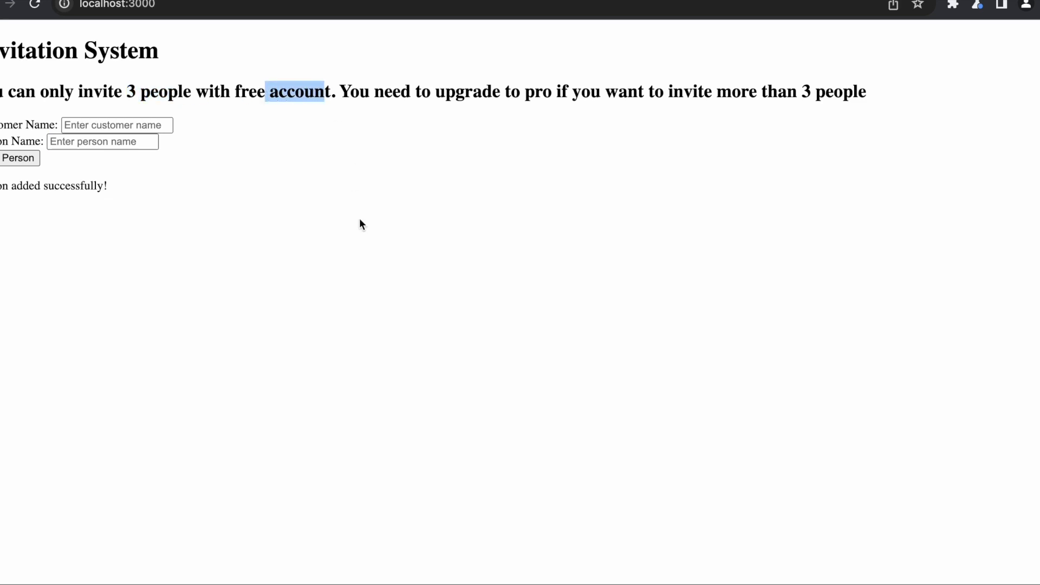
double_click(532, 91)
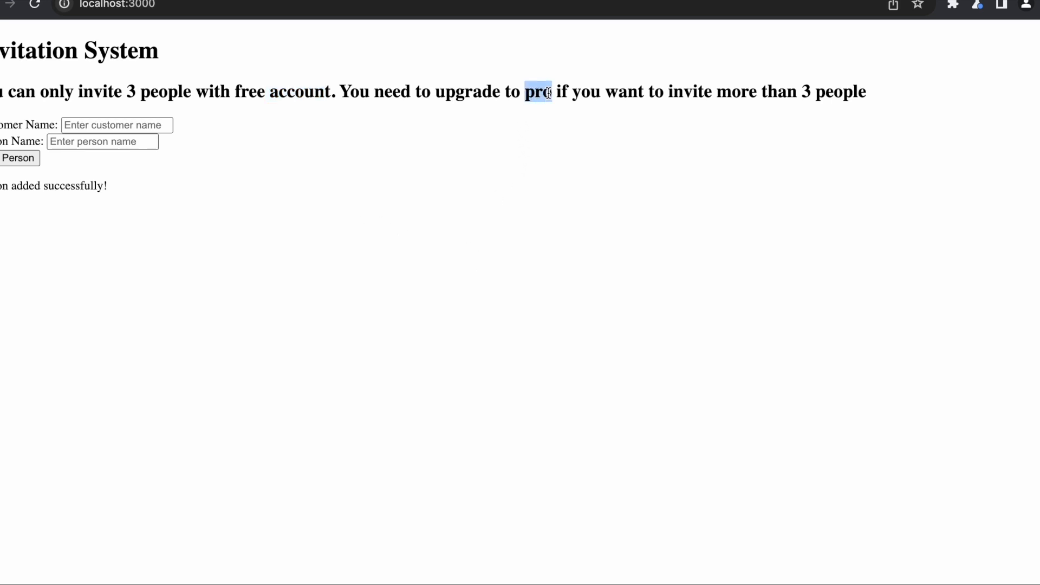
left_click(468, 217)
Invite person1 for customer akshith and note the success message
left_click(106, 124)
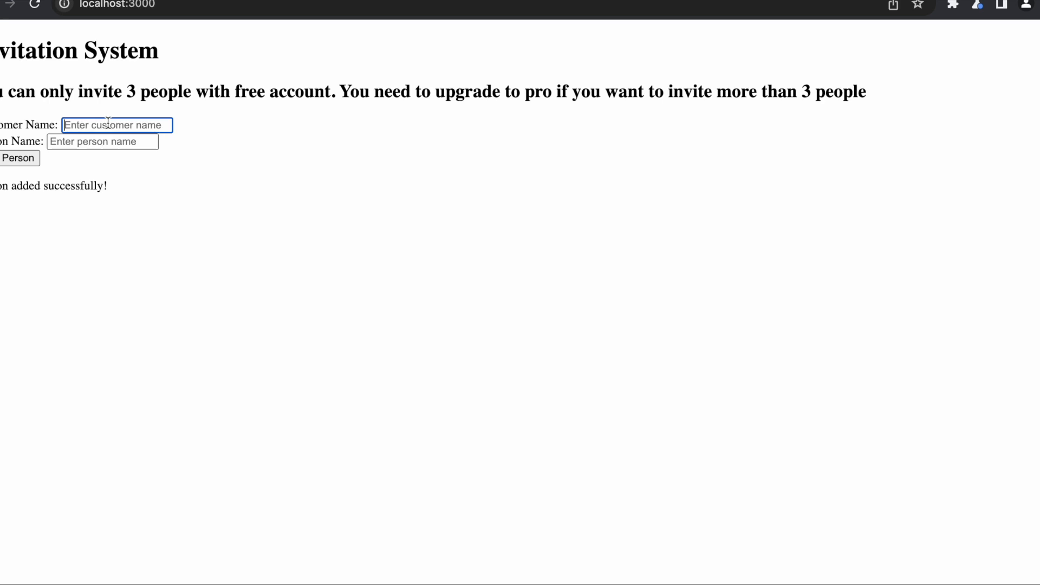
type("akshith")
left_click(104, 142)
type("person1")
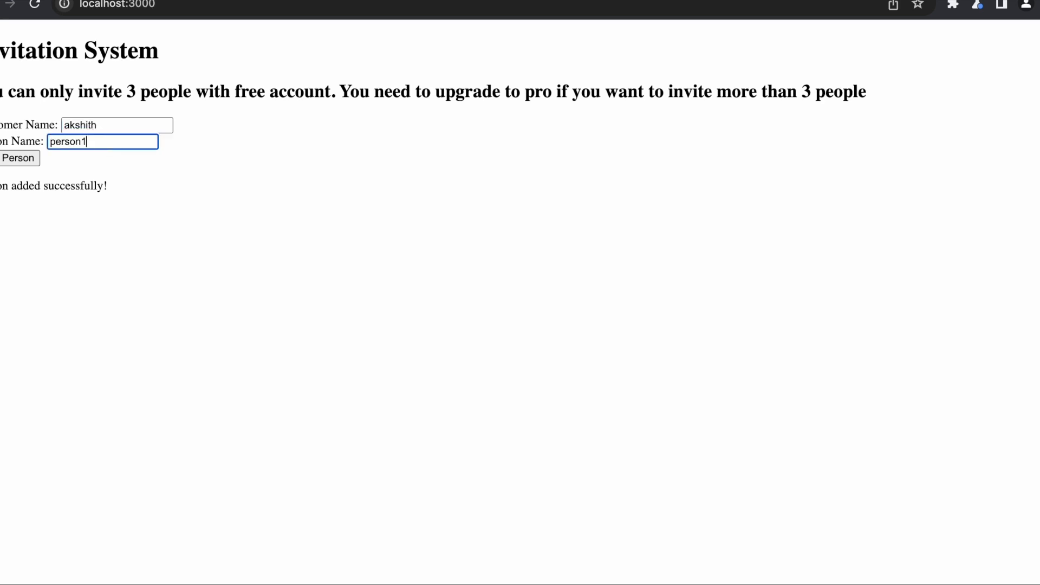
left_click(20, 158)
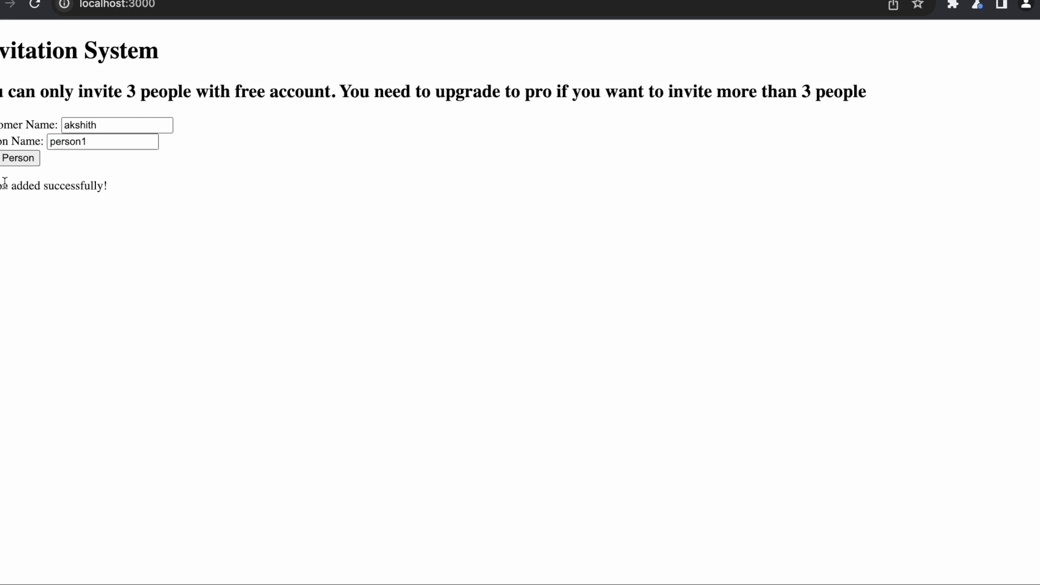
triple_click(25, 185)
Invite person2 and person3 for akshith, then change the person name to person4
left_click(99, 142)
key("BackSpace")
type("2")
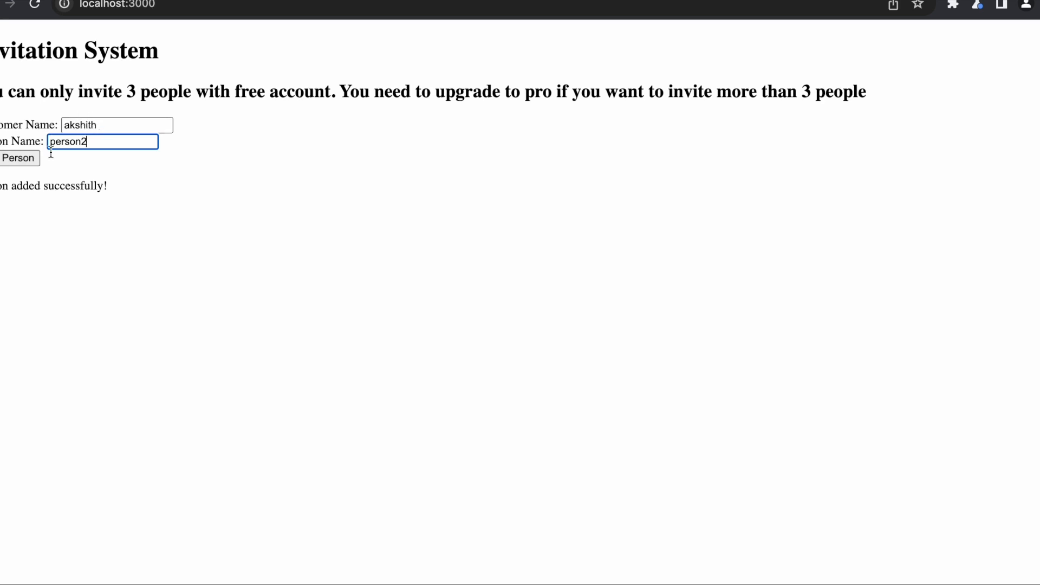
left_click(29, 158)
left_click(93, 141)
key("BackSpace")
type("3")
left_click(12, 160)
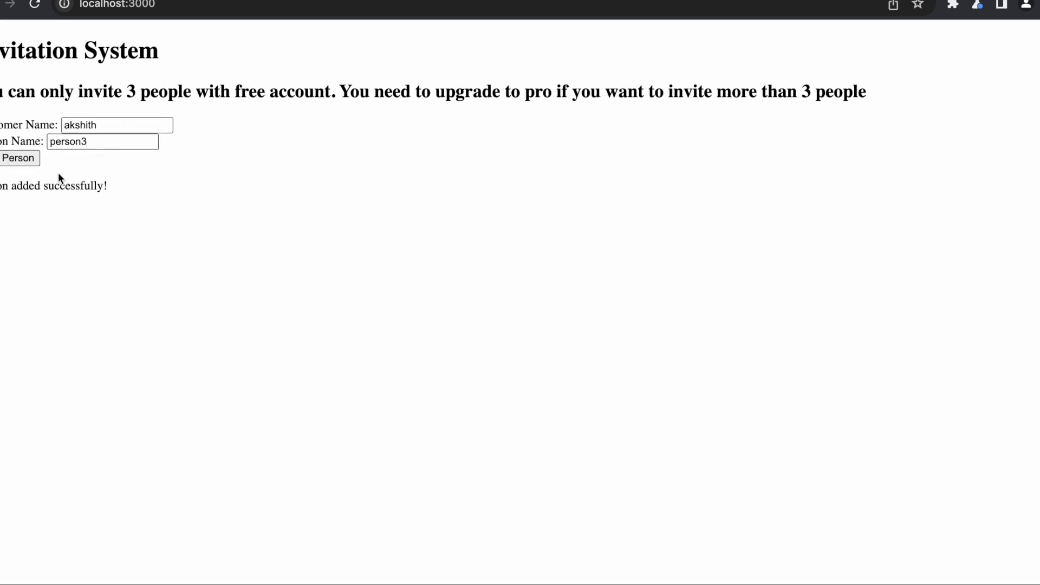
left_click(100, 143)
key("BackSpace")
type("4")
Submit person4 for akshith and highlight the 'can only invite 3 people' rejection and the field values
left_click(17, 158)
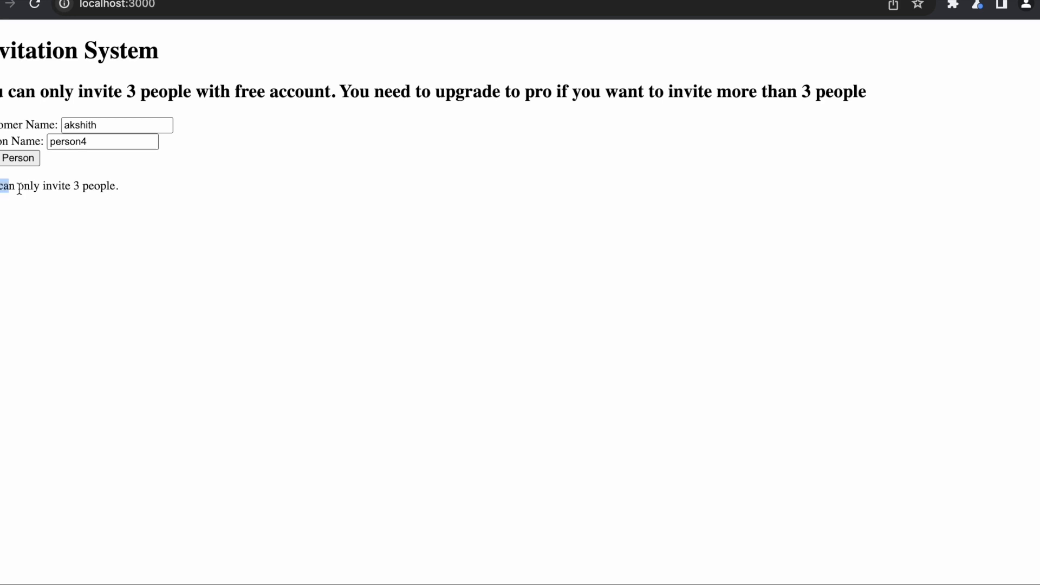
left_click_drag(2, 187, 142, 190)
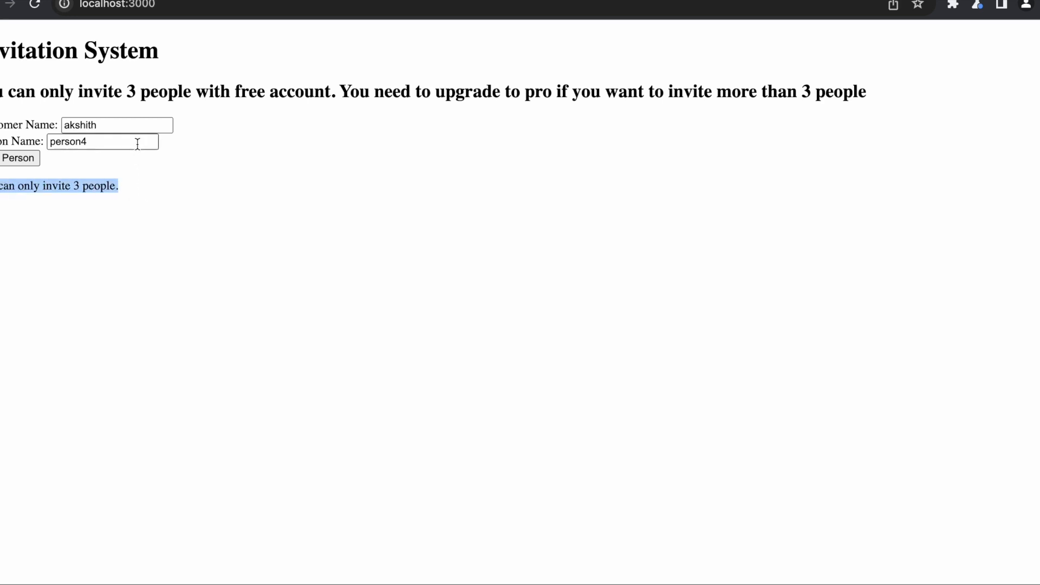
double_click(120, 125)
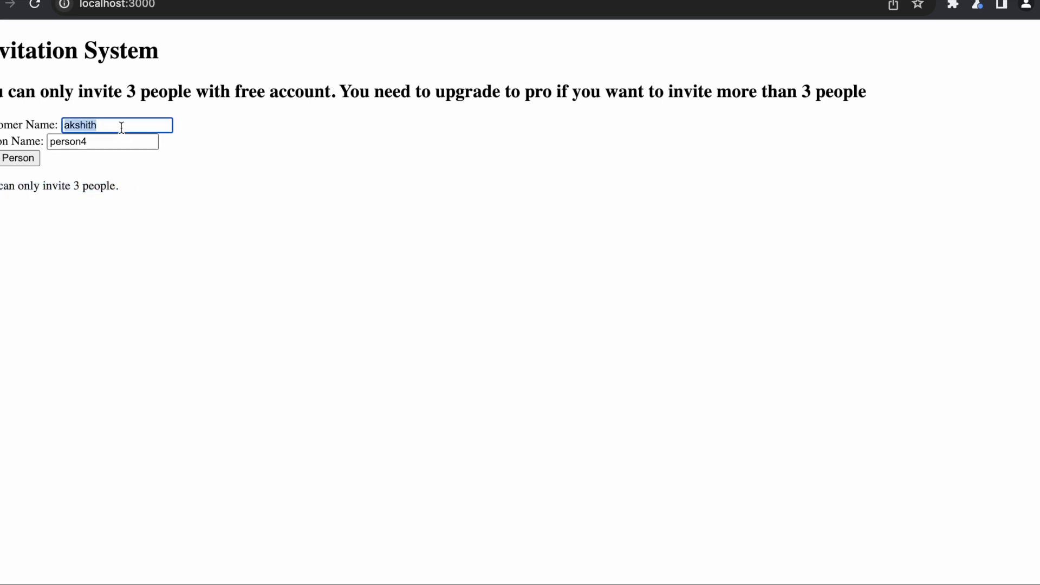
double_click(121, 142)
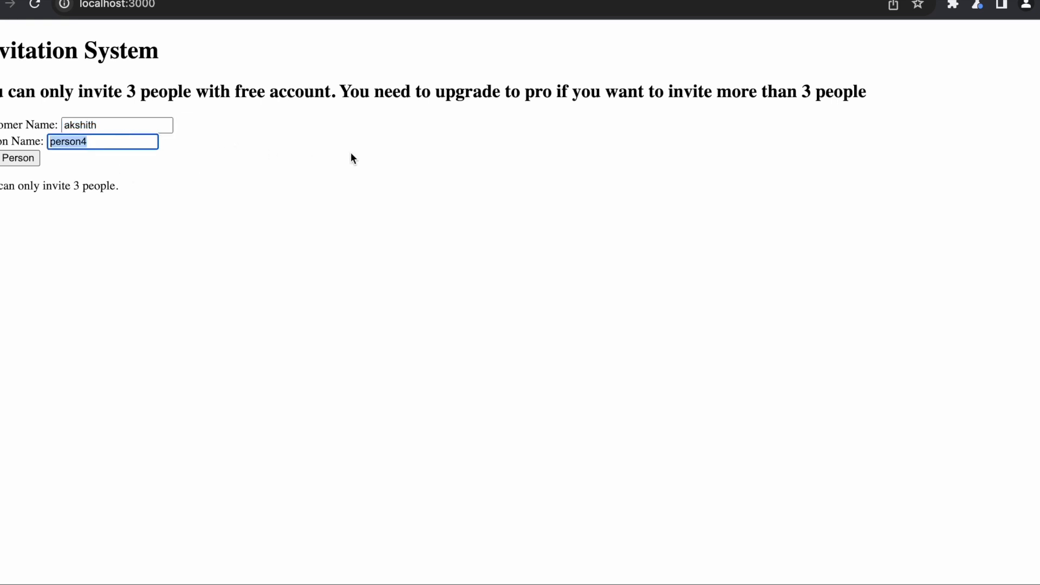
key("super+Tab")
Bring up Burp Suite's proxy history and view the 400 /add-person request with its response
key("Tab")
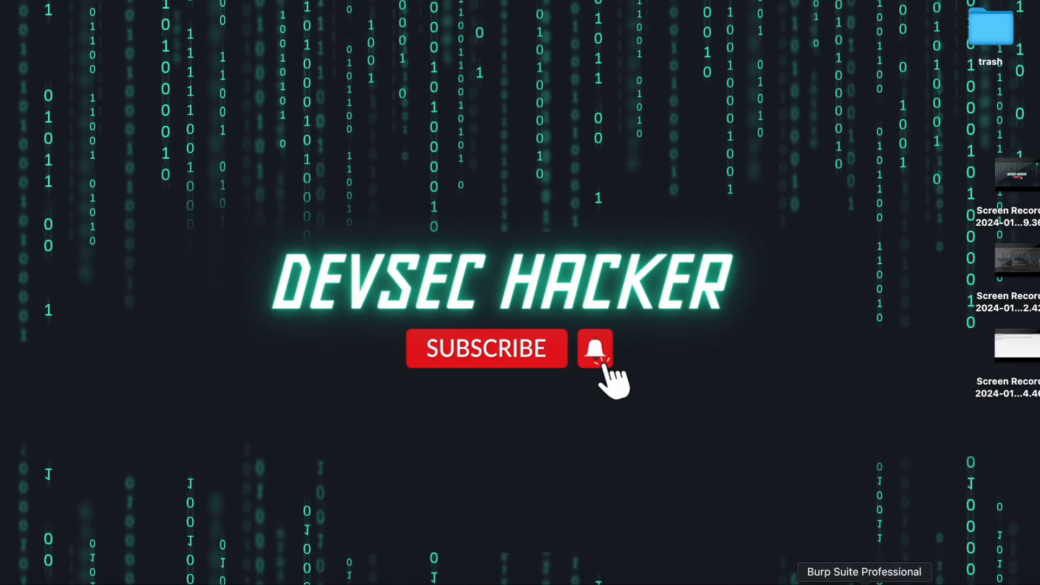
left_click(863, 582)
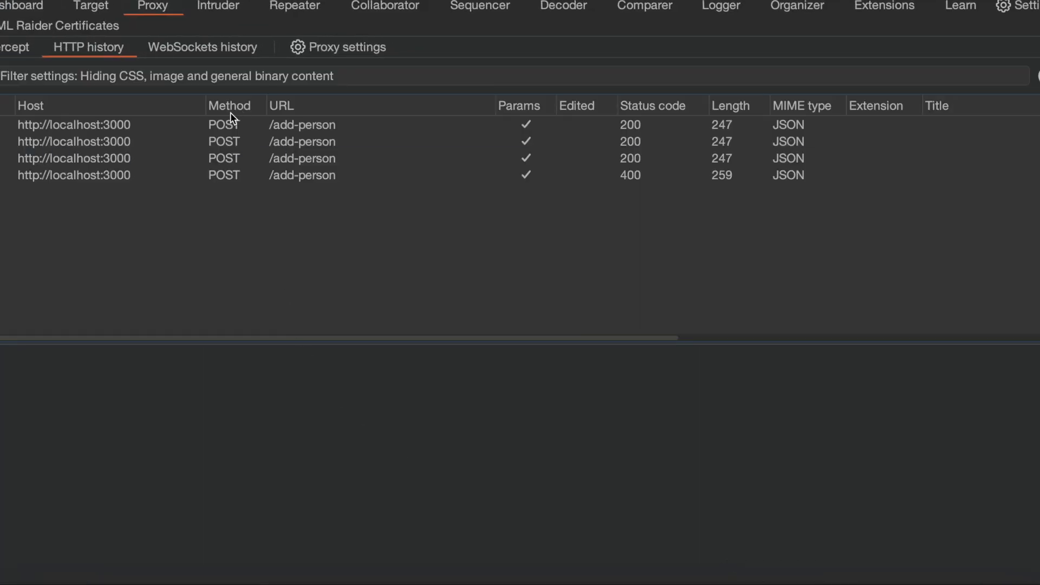
left_click(331, 175)
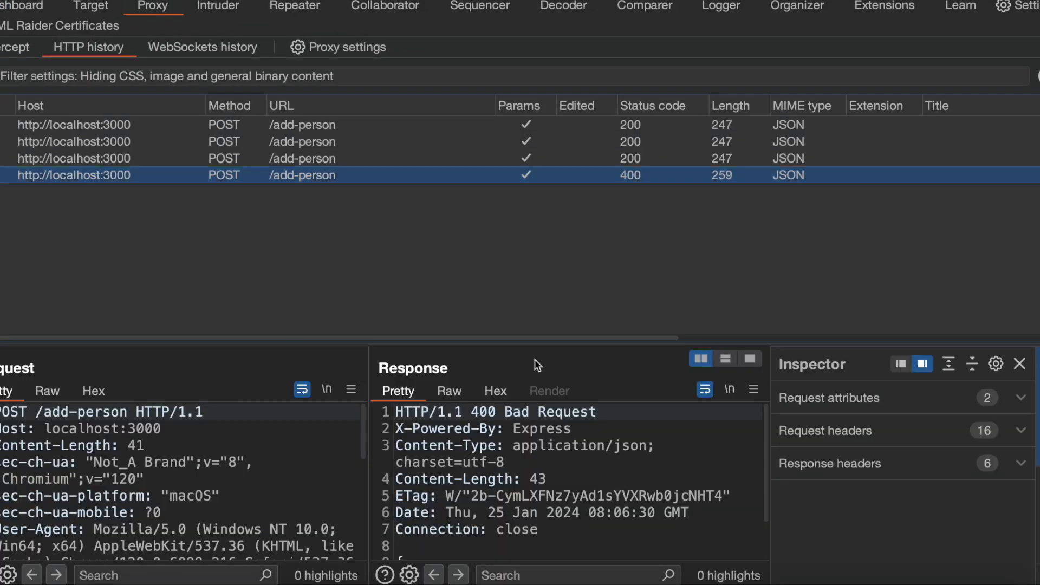
left_click_drag(547, 345, 549, 187)
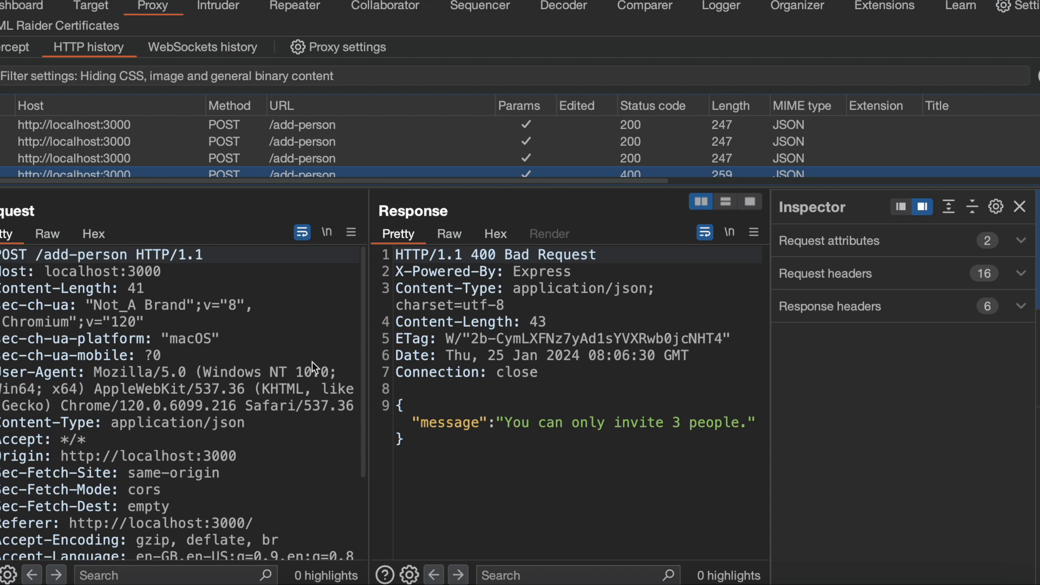
scroll(245, 328, "down", 5)
scroll(186, 384, "up", 5)
scroll(233, 373, "down", 4)
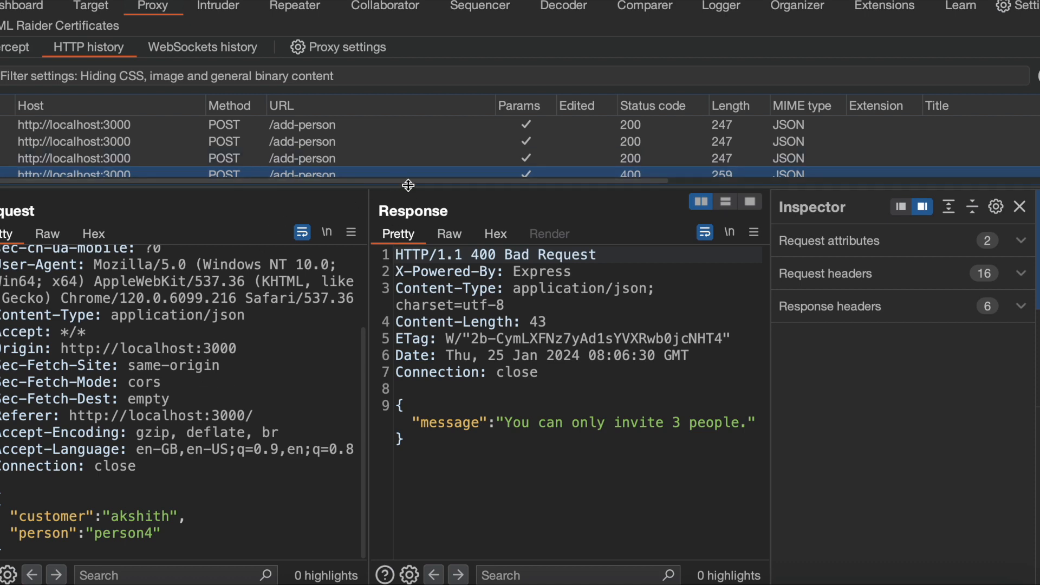
left_click_drag(407, 189, 360, 231)
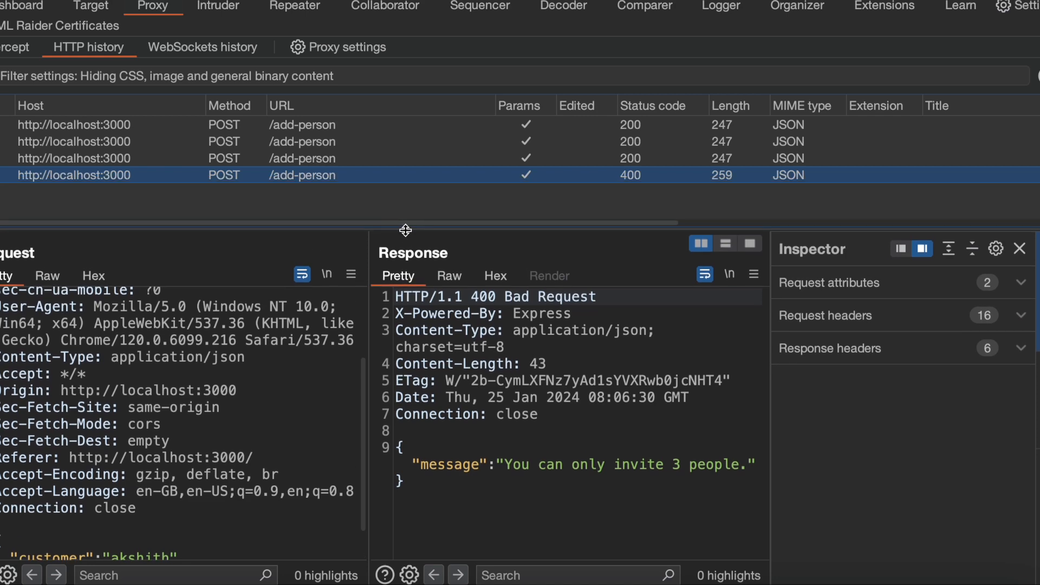
Send the rejected add-person request to Intruder and move into its request body
right_click(359, 177)
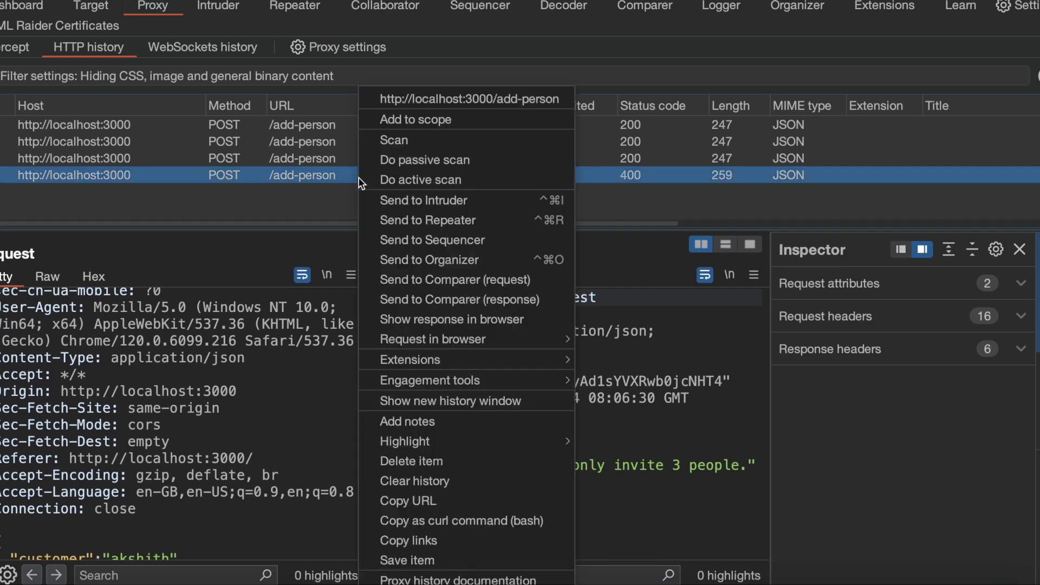
left_click(437, 200)
left_click(218, 5)
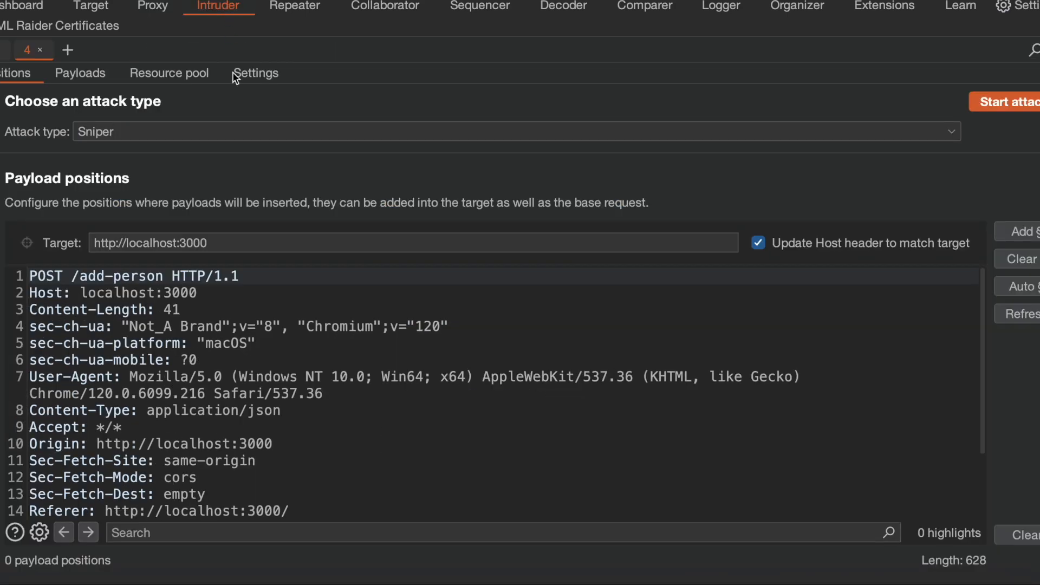
scroll(344, 334, "down", 5)
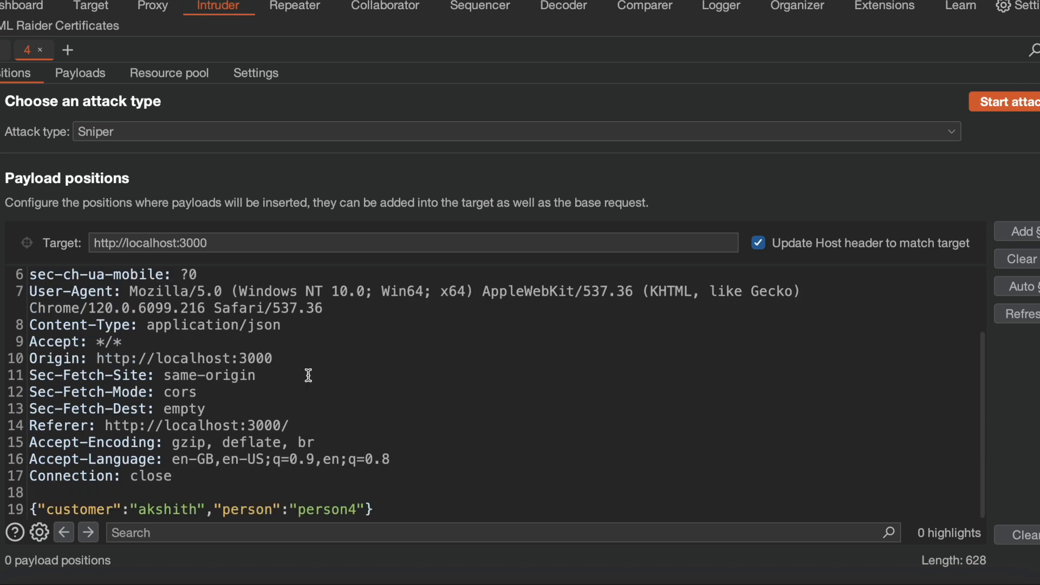
double_click(177, 509)
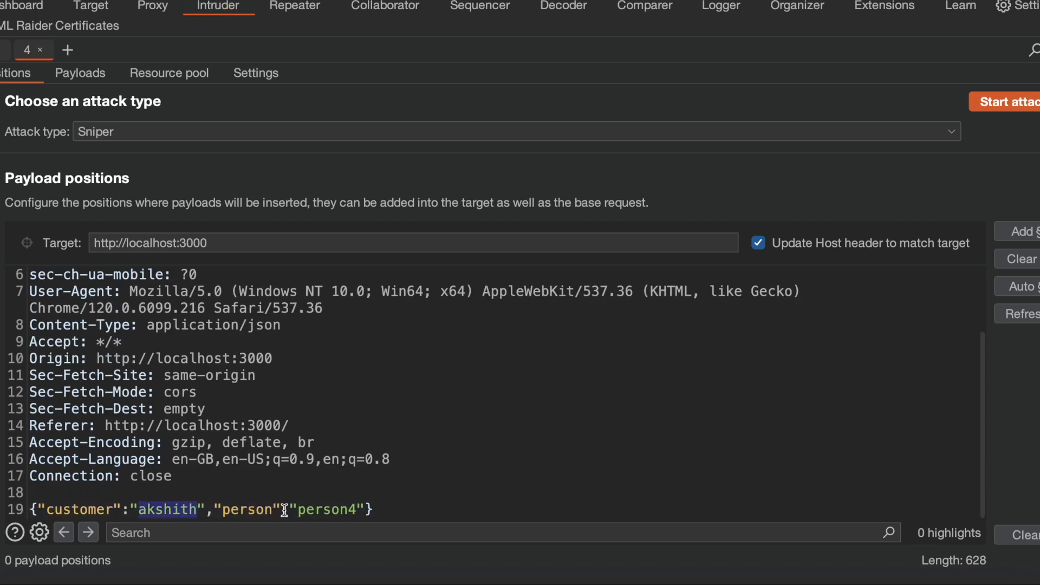
double_click(325, 509)
left_click(438, 494)
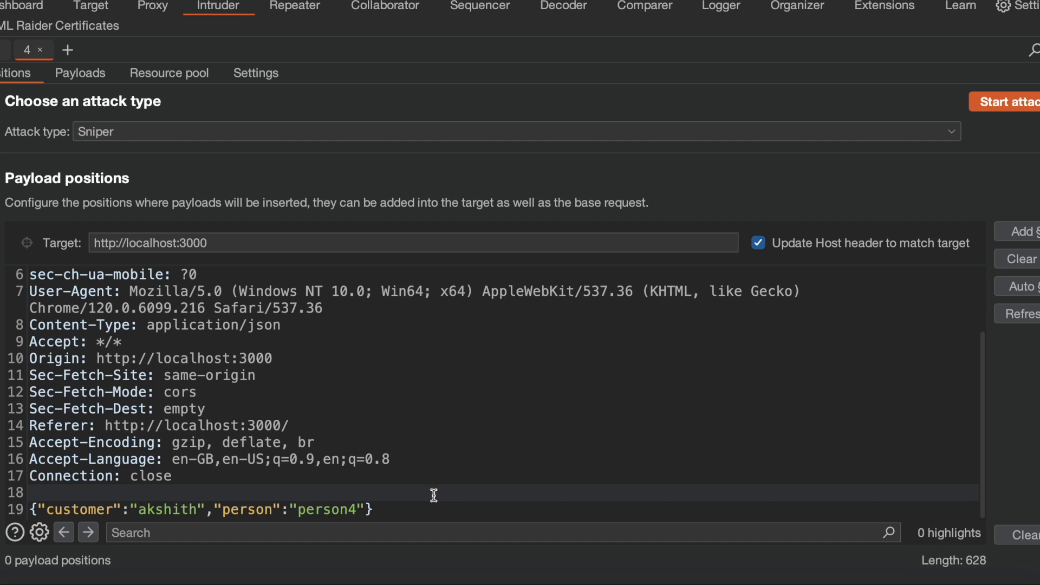
Replace akshith with raju and person4 with subscribe, marking subscribe as the only payload position
double_click(169, 508)
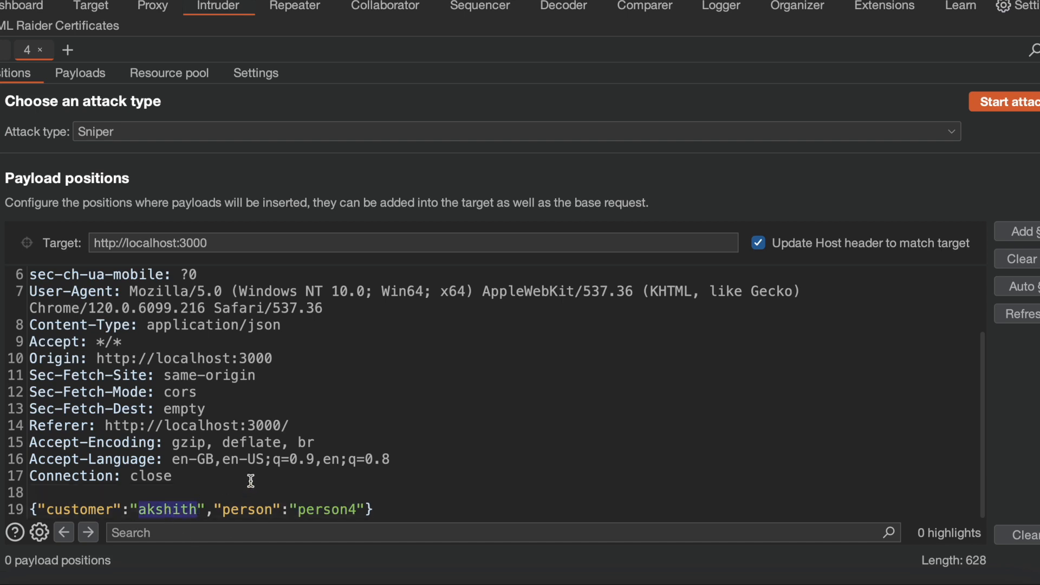
type("ra")
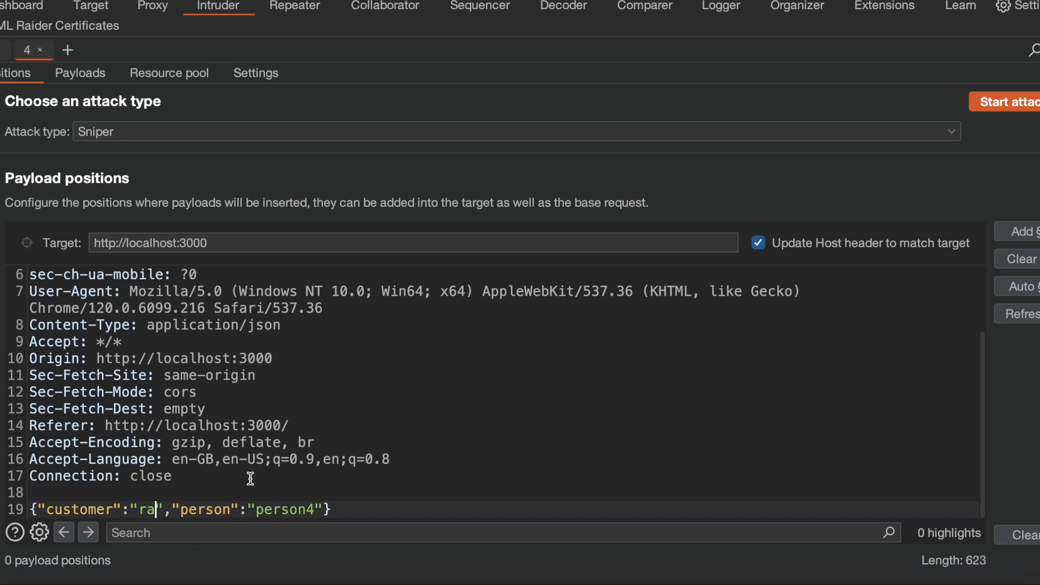
type("ju")
left_click_drag(272, 509, 328, 510)
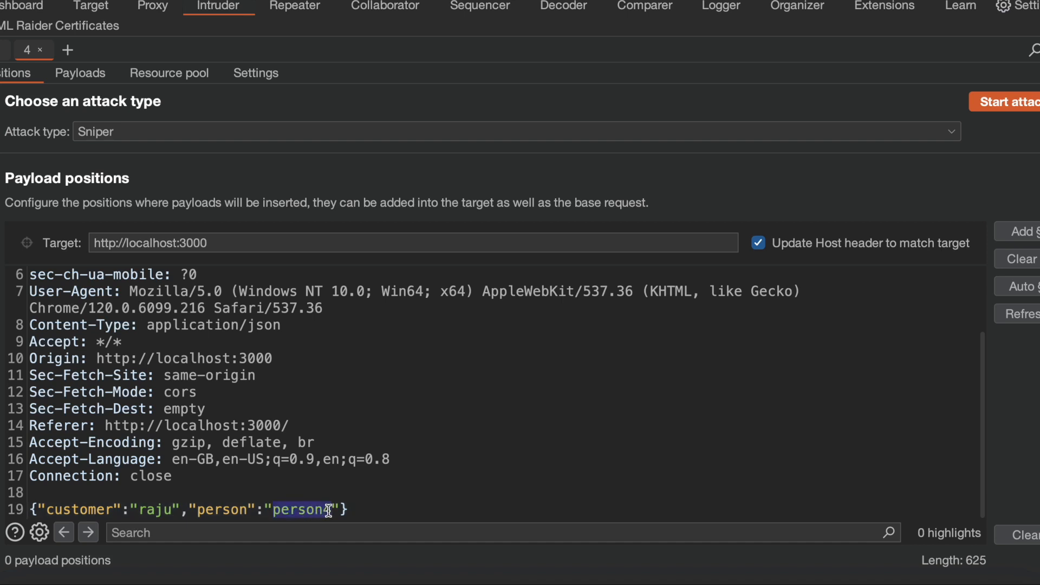
key("BackSpace")
type("subscribe")
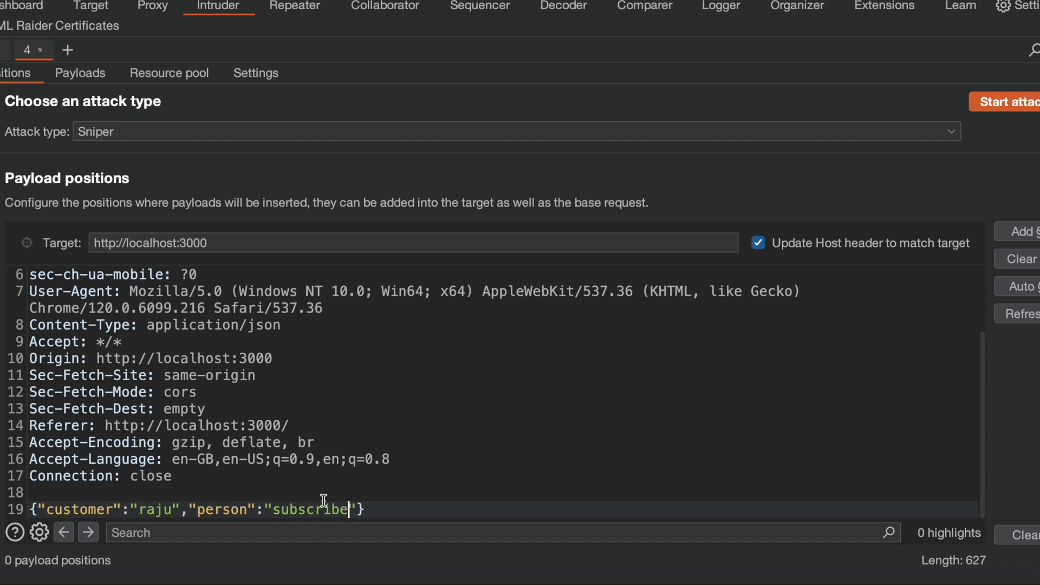
double_click(307, 508)
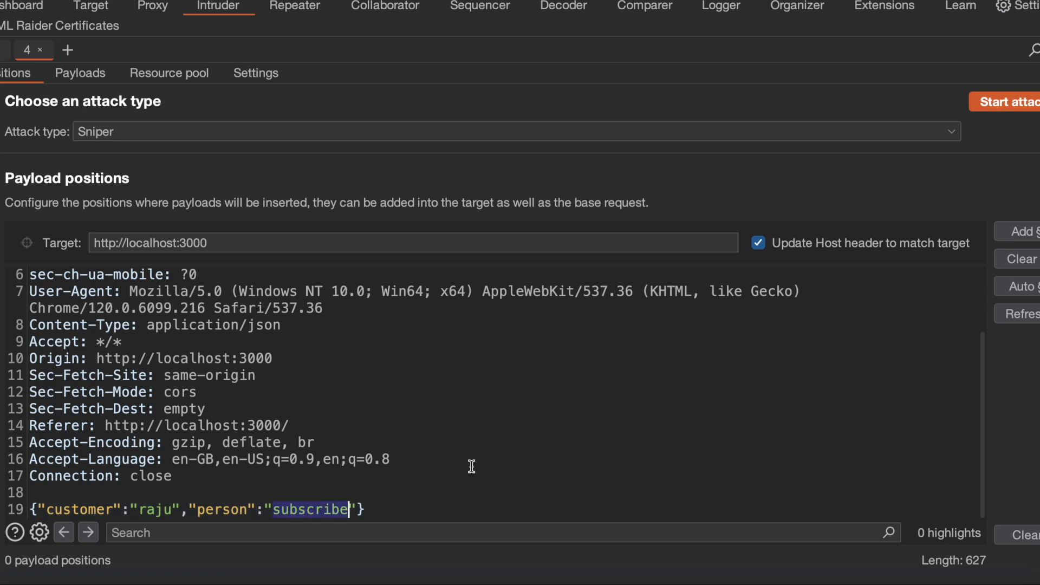
left_click(1022, 236)
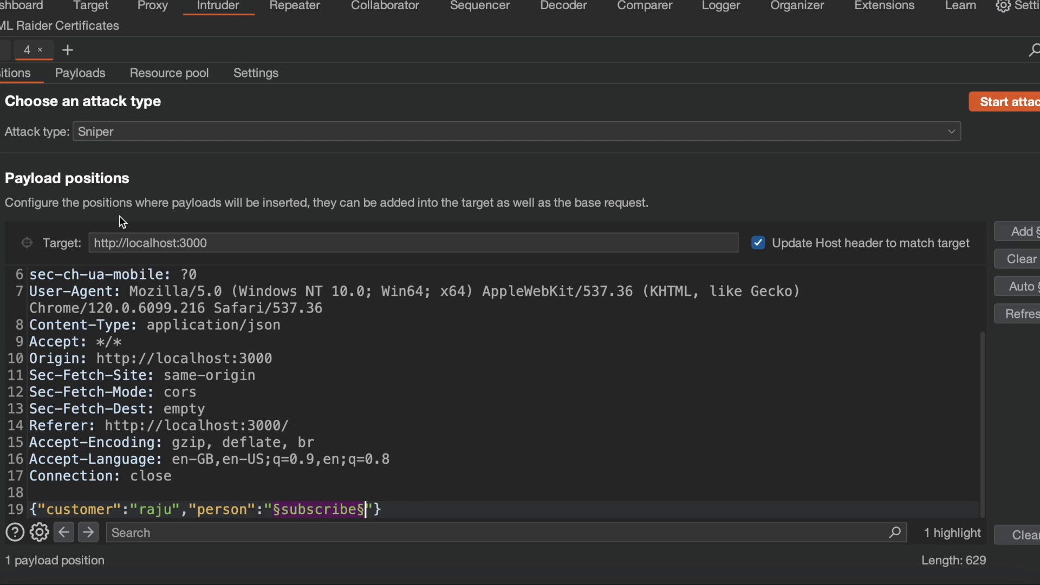
Add 'persons' as the first simple-list payload entry and copy it
left_click(79, 72)
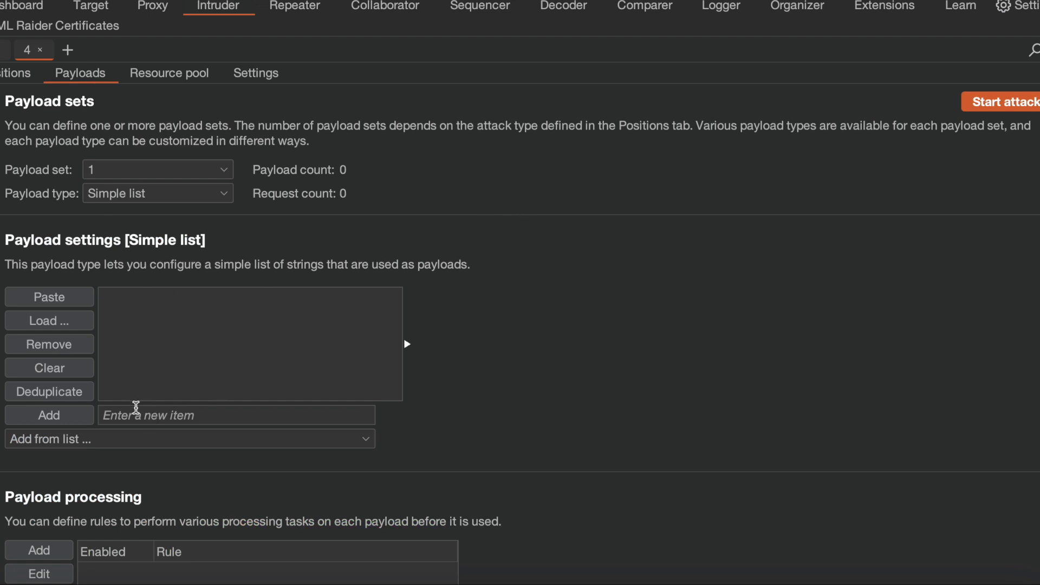
left_click(135, 416)
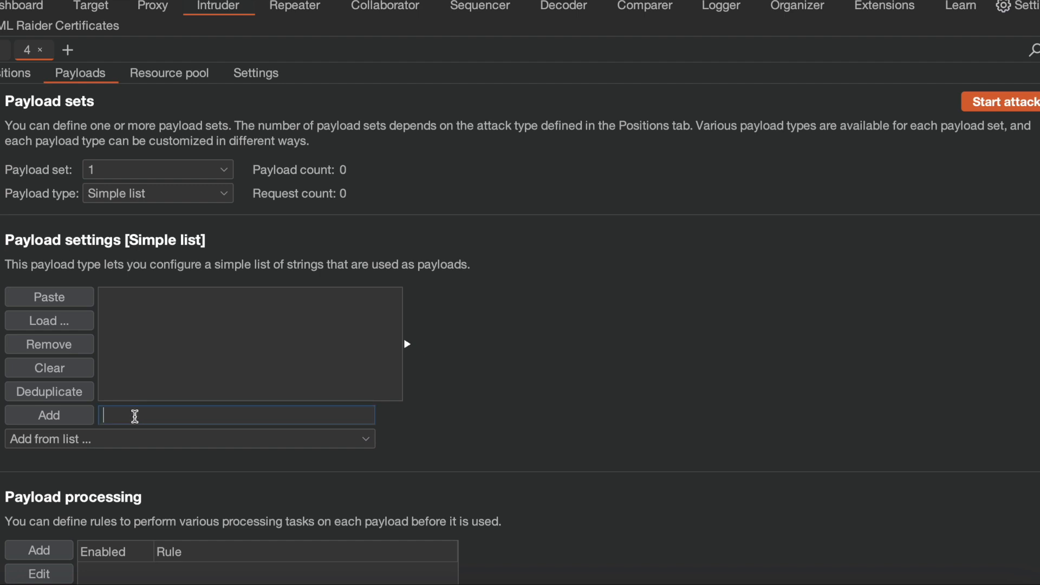
type("persons")
double_click(131, 416)
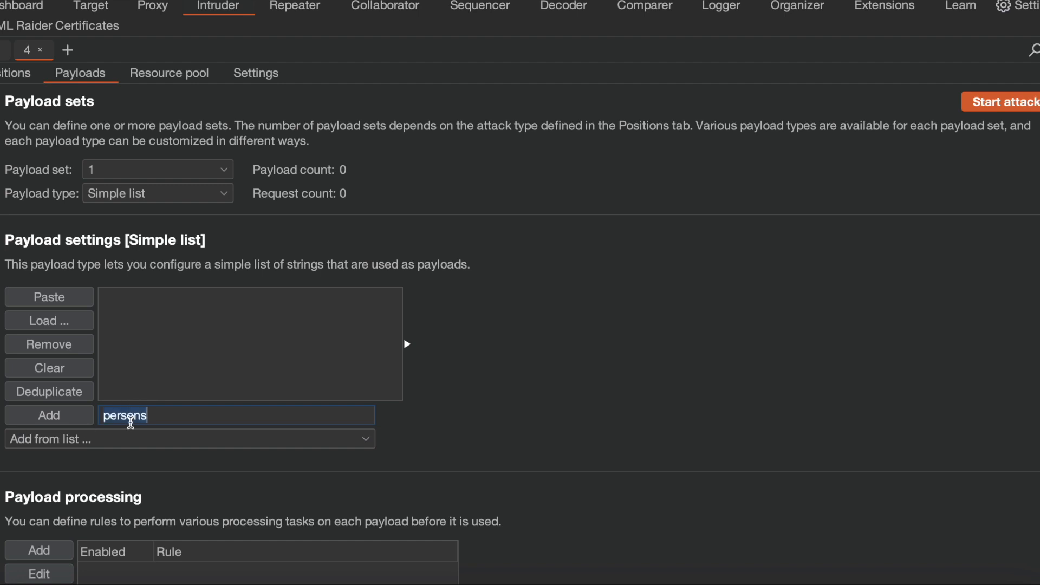
left_click(49, 416)
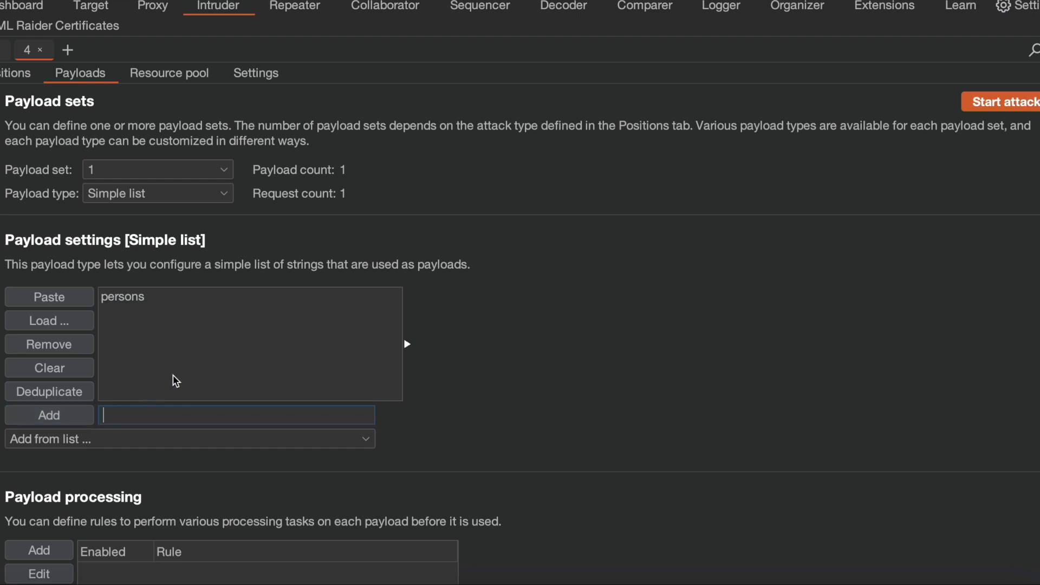
Paste 'persons' repeatedly until the payload count reaches 30, then review the subscribe position
left_click(59, 302)
left_click(59, 302)
triple_click(58, 302)
triple_click(59, 302)
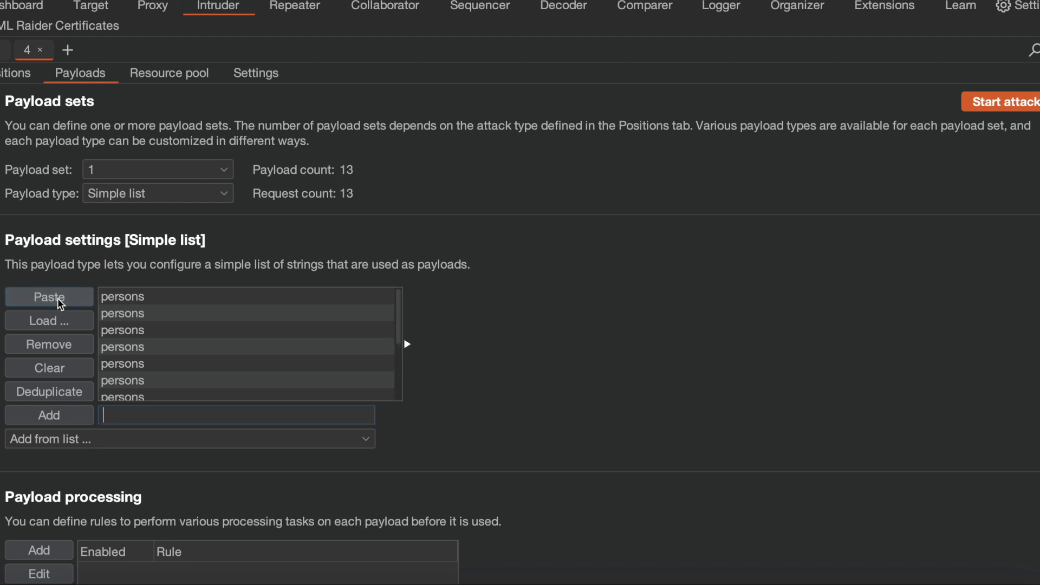
triple_click(59, 302)
double_click(59, 302)
triple_click(59, 303)
left_click(58, 302)
left_click(59, 302)
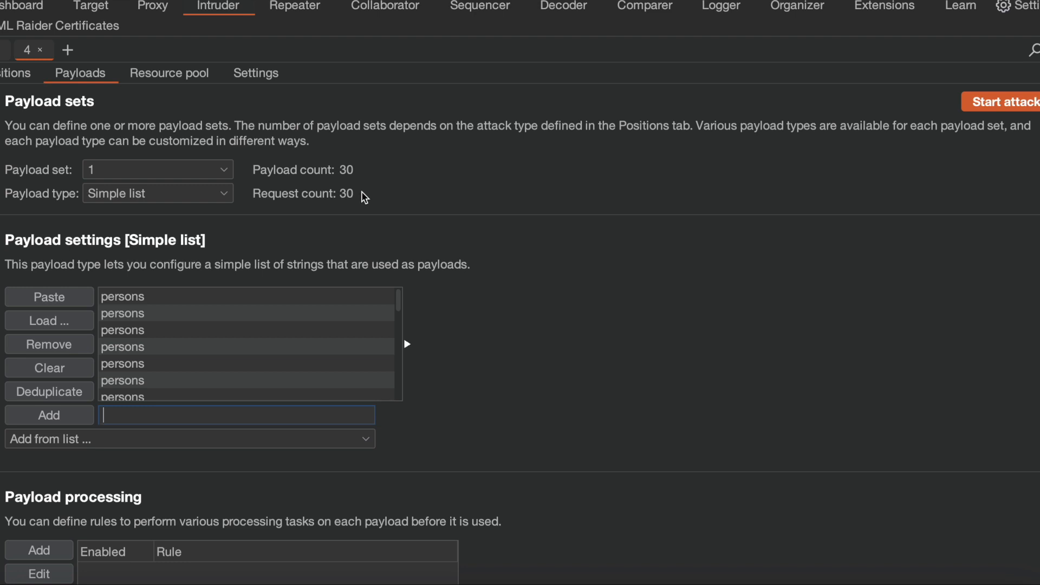
left_click(13, 73)
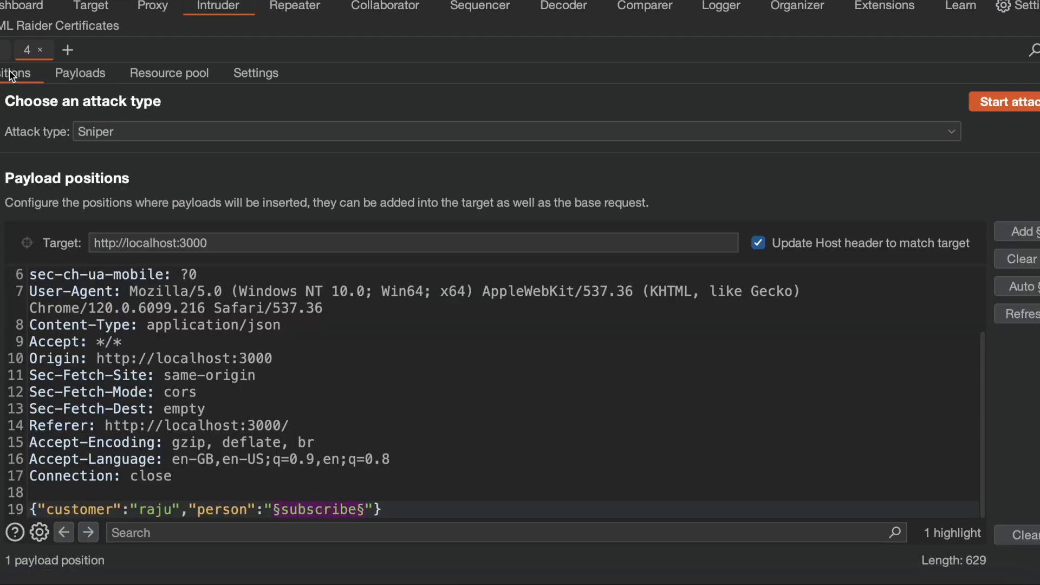
double_click(310, 510)
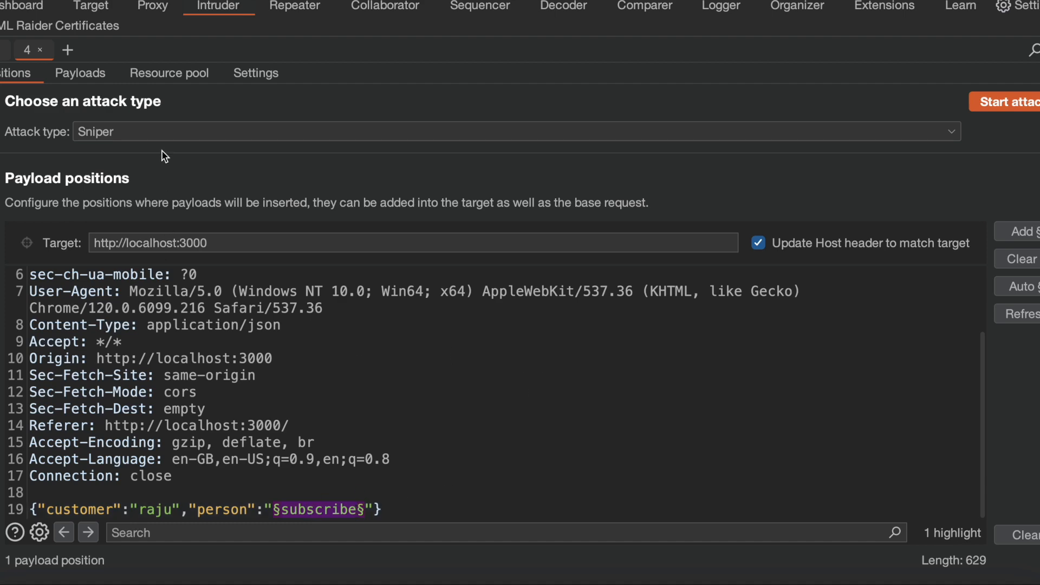
Create Custom resource pool 3 with maximum concurrent requests set to 30
left_click(80, 72)
left_click(169, 72)
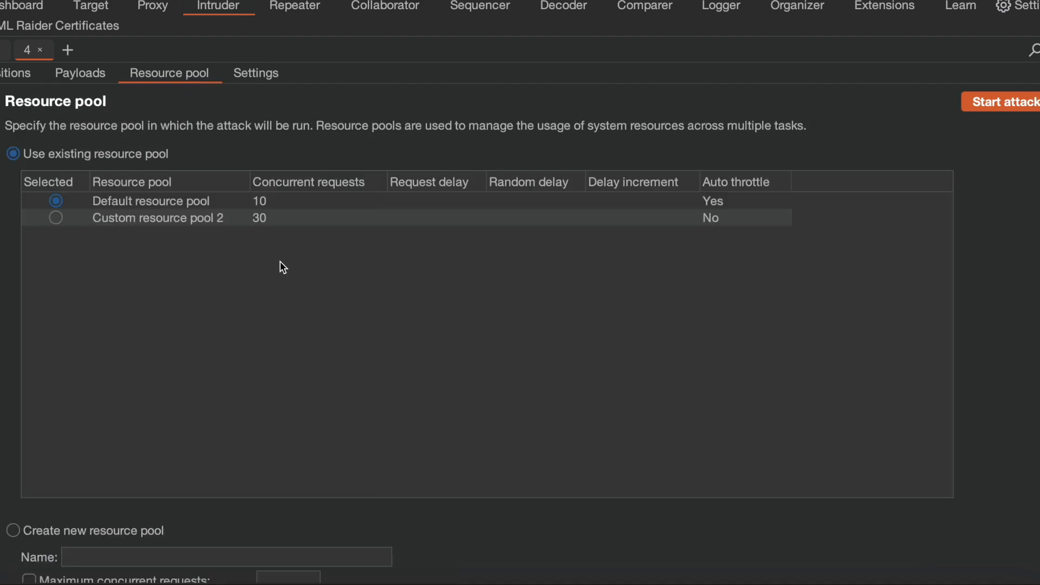
scroll(280, 264, "down", 5)
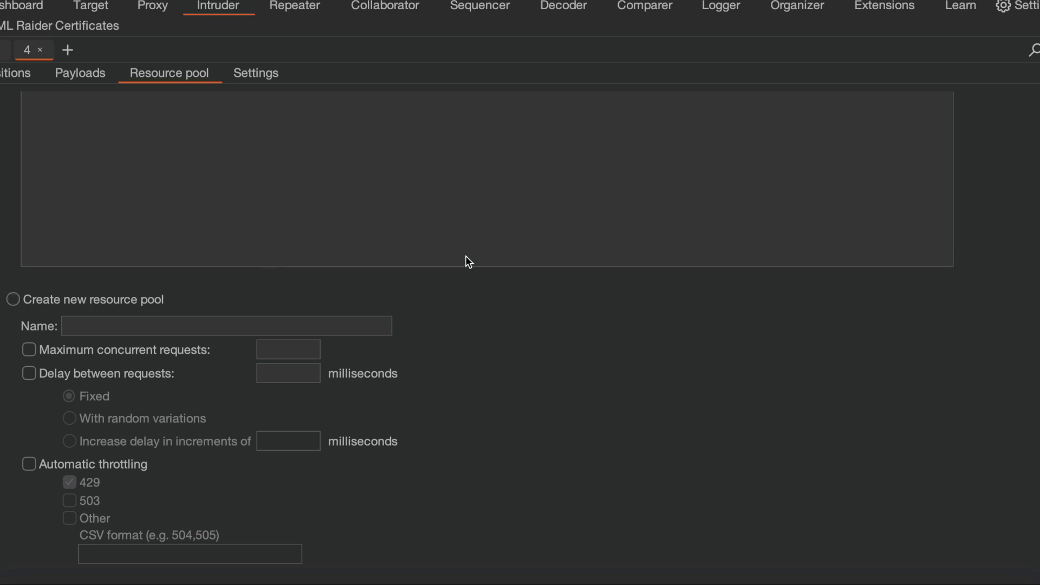
scroll(467, 262, "up", 5)
scroll(467, 261, "down", 5)
left_click(13, 299)
left_click(308, 329)
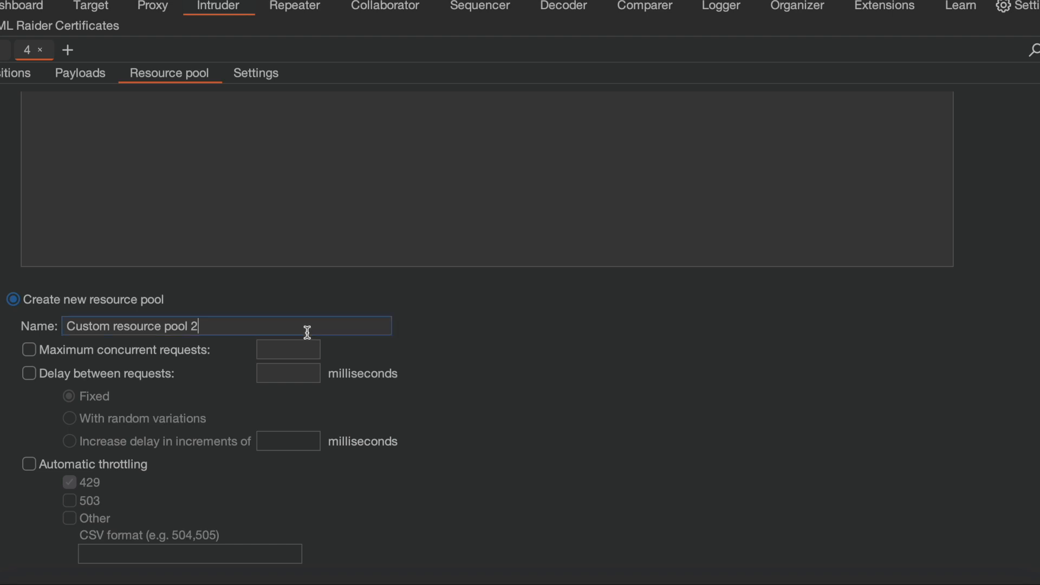
key("BackSpace")
type("3")
left_click(31, 351)
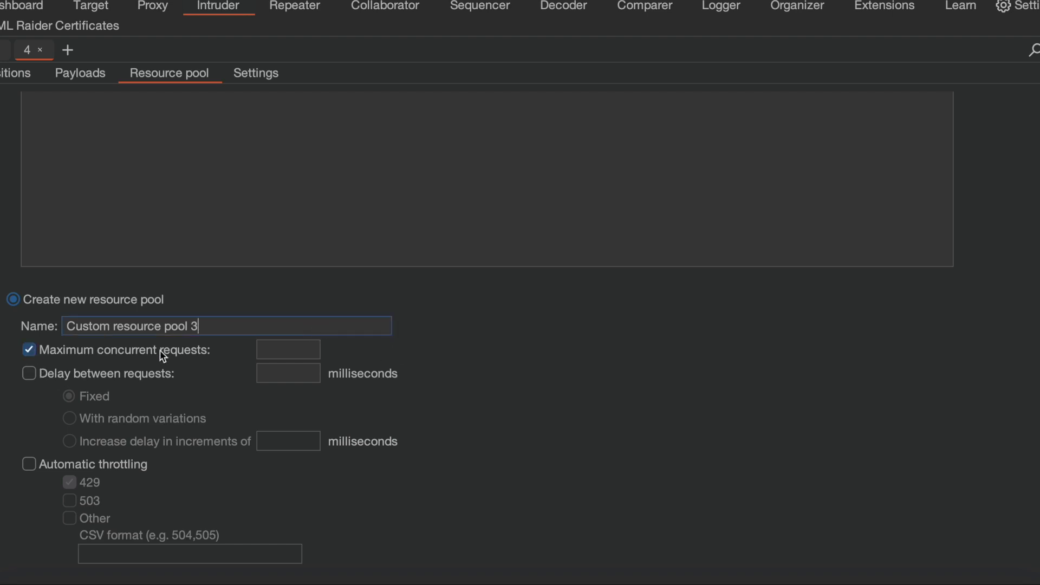
left_click(281, 349)
type("30")
Review the raju request body with its subscribe position, then launch the Intruder attack
left_click(17, 72)
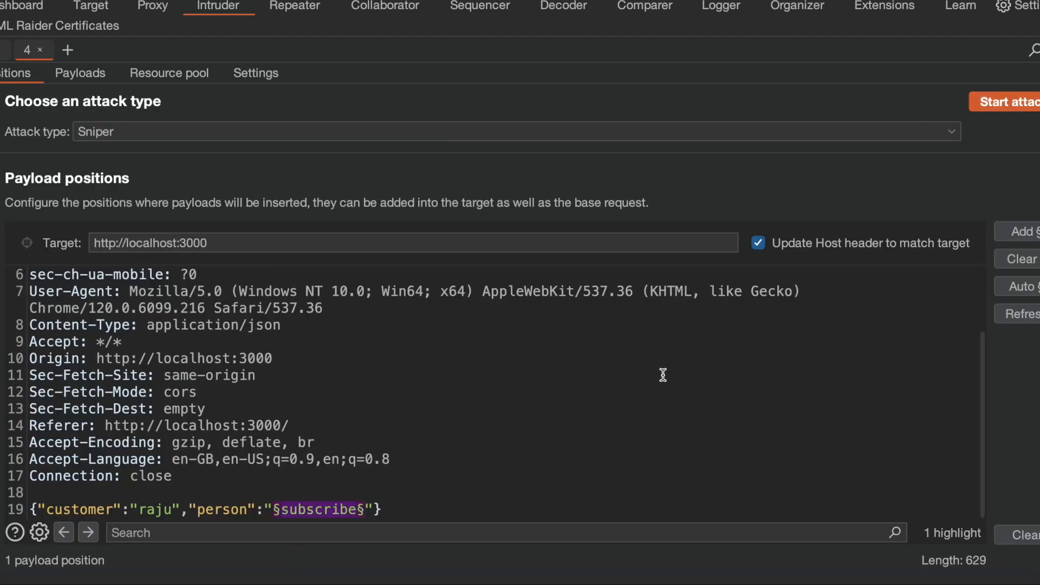
double_click(152, 510)
left_click(1010, 98)
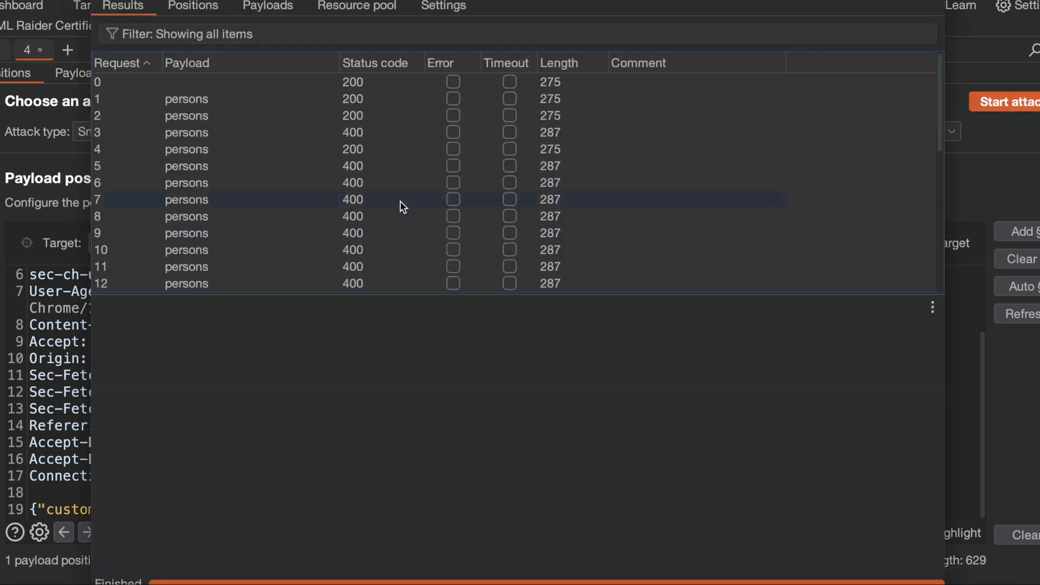
scroll(424, 219, "down", 5)
scroll(428, 216, "up", 5)
Read the responses for requests 0 and 1, highlighting 'Person added successfully!'
left_click(363, 80)
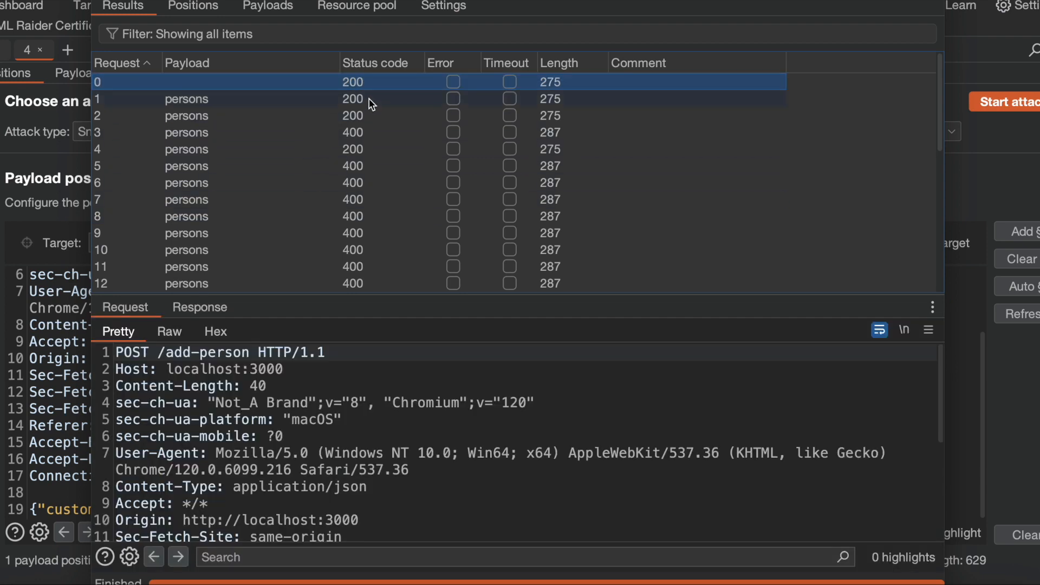
scroll(356, 401, "down", 5)
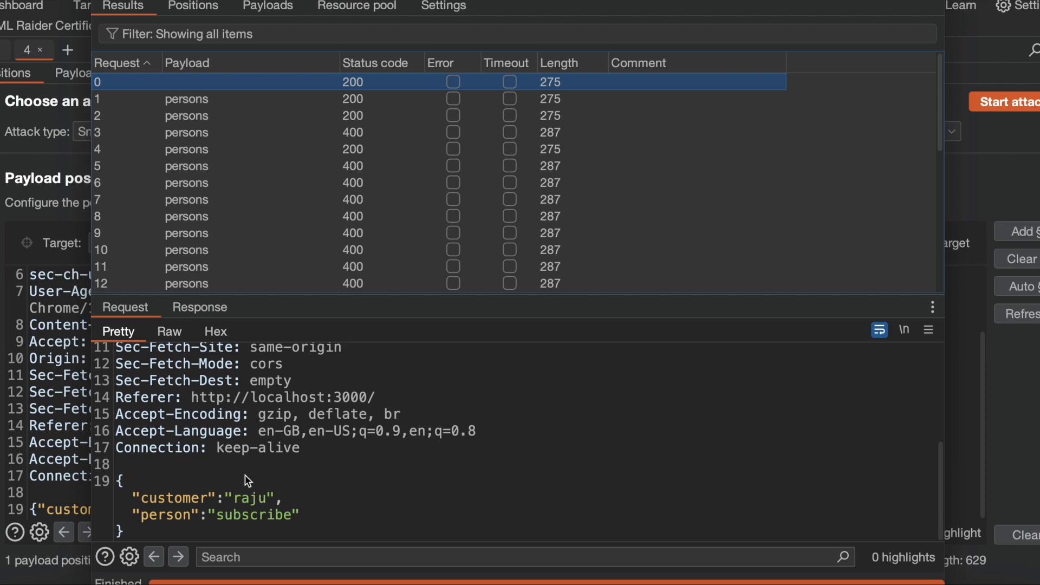
left_click(200, 307)
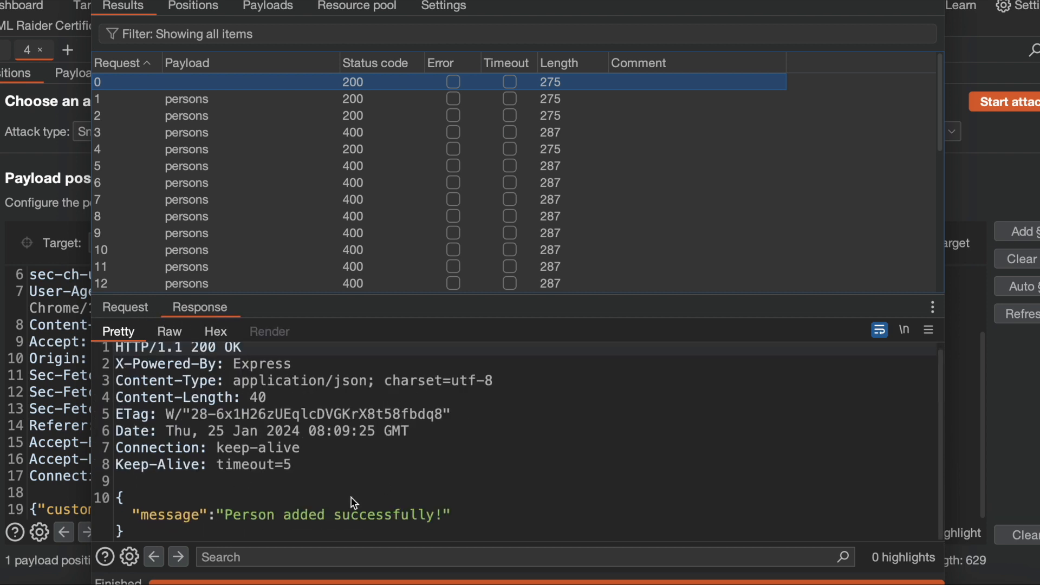
left_click(382, 81)
left_click(384, 98)
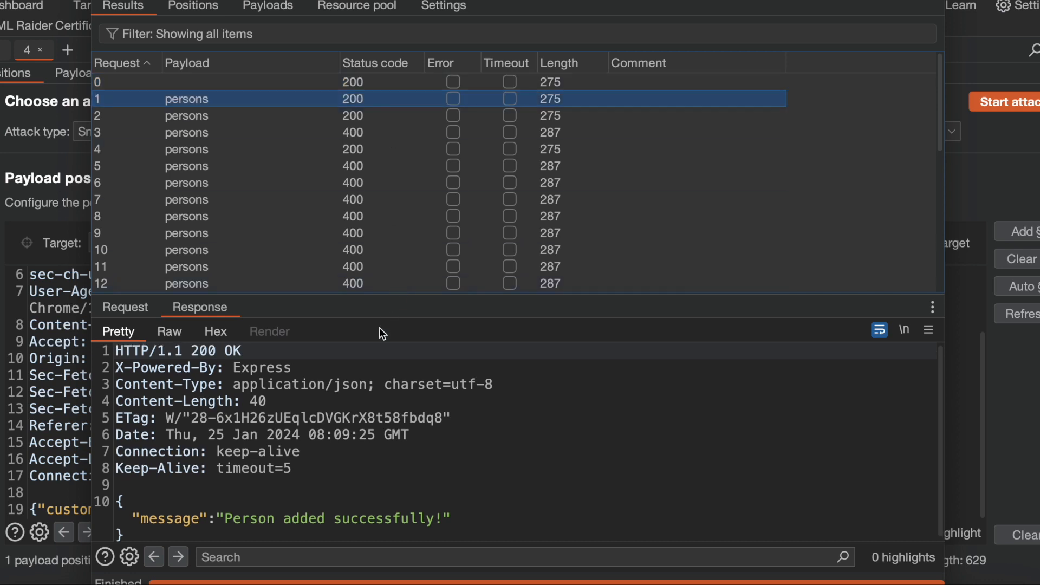
left_click_drag(258, 520, 401, 520)
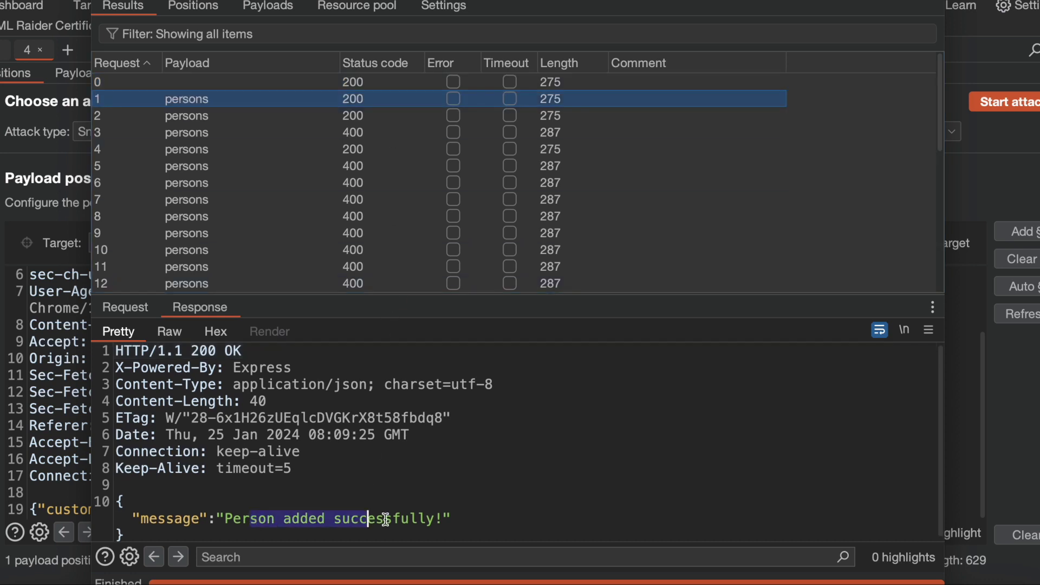
Check requests 2 and 4 also returned 200 success while others returned 400, then leave for the terminal
left_click(396, 114)
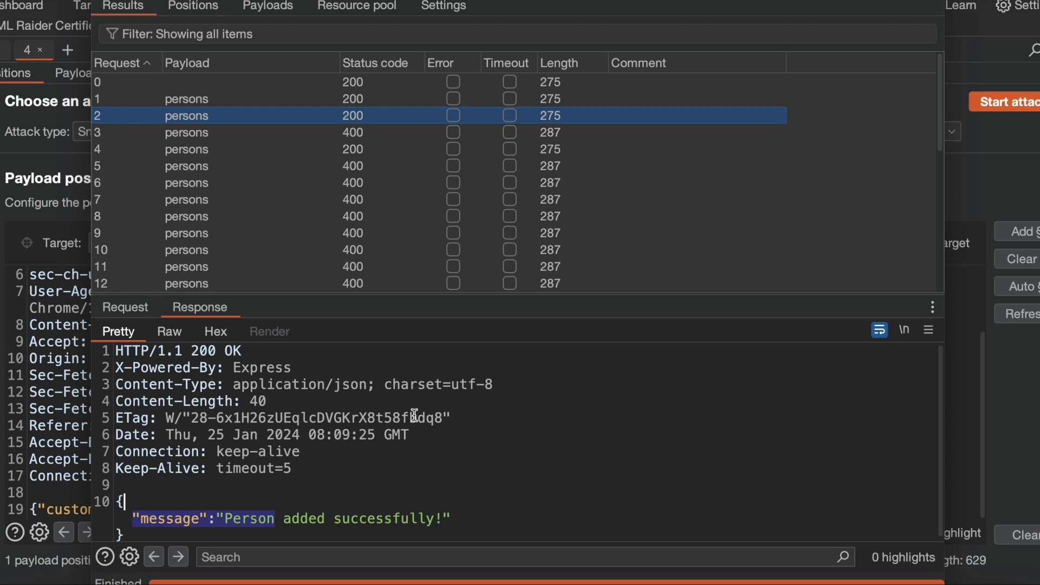
left_click(393, 147)
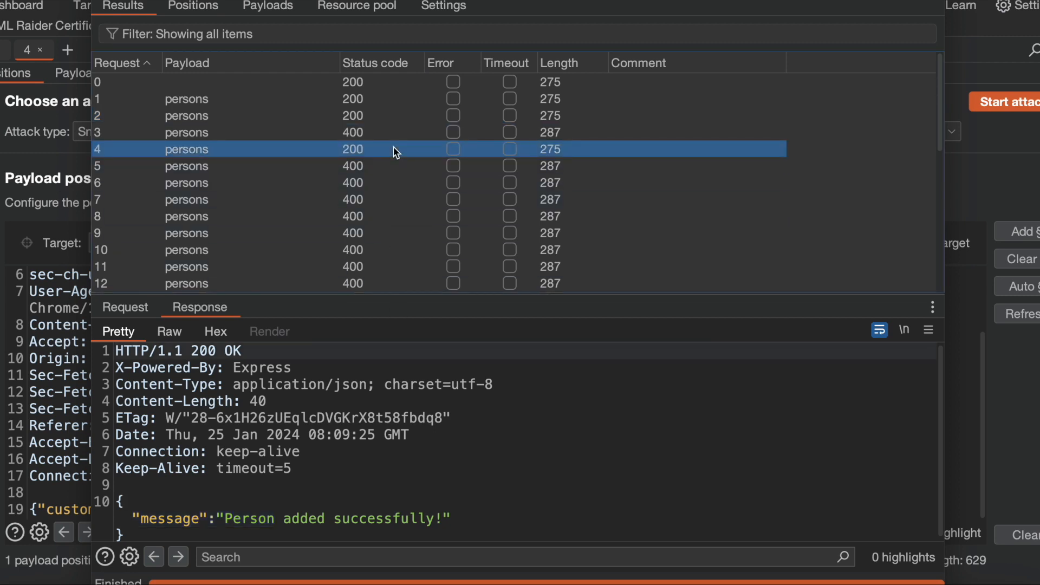
left_click_drag(222, 517, 439, 518)
left_click(490, 503)
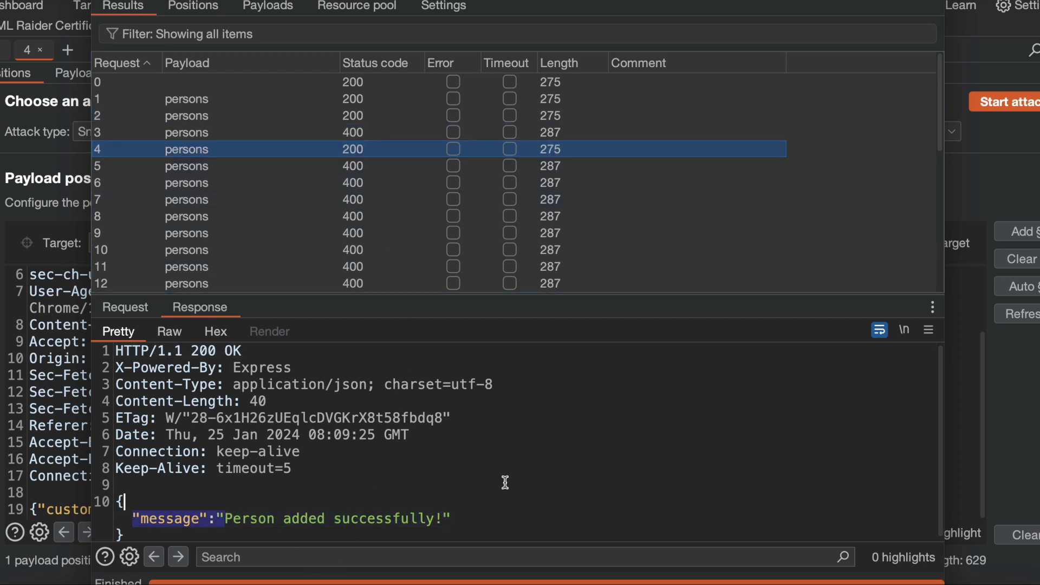
scroll(514, 470, "down", 1)
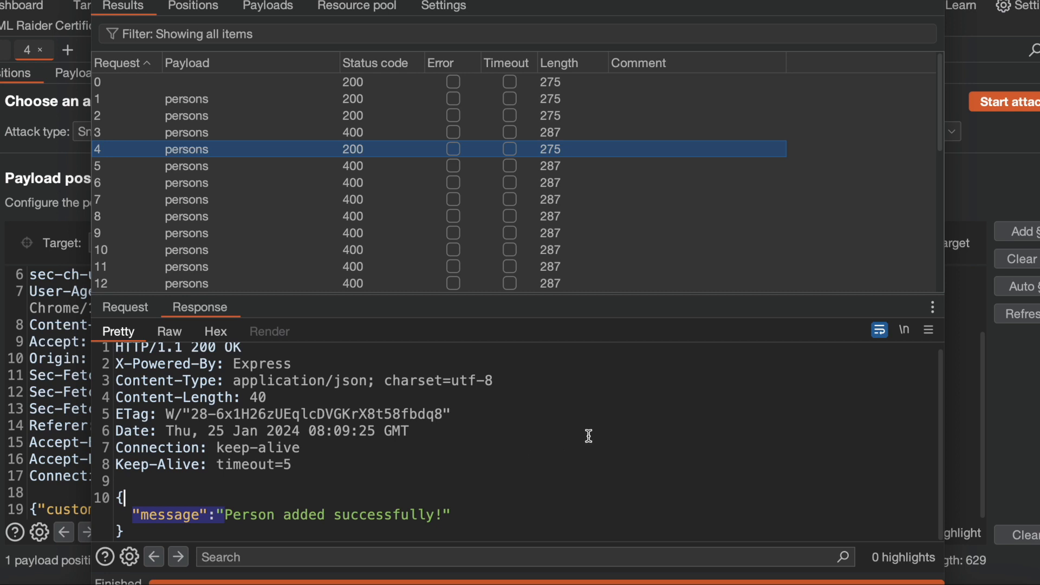
scroll(468, 238, "down", 3)
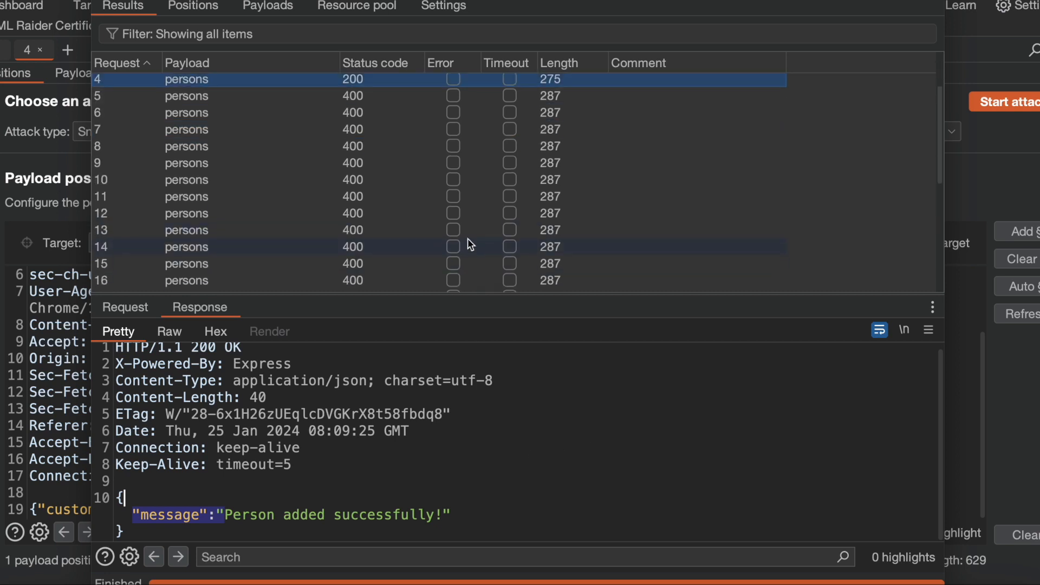
scroll(517, 201, "down", 2)
scroll(517, 201, "down", 3)
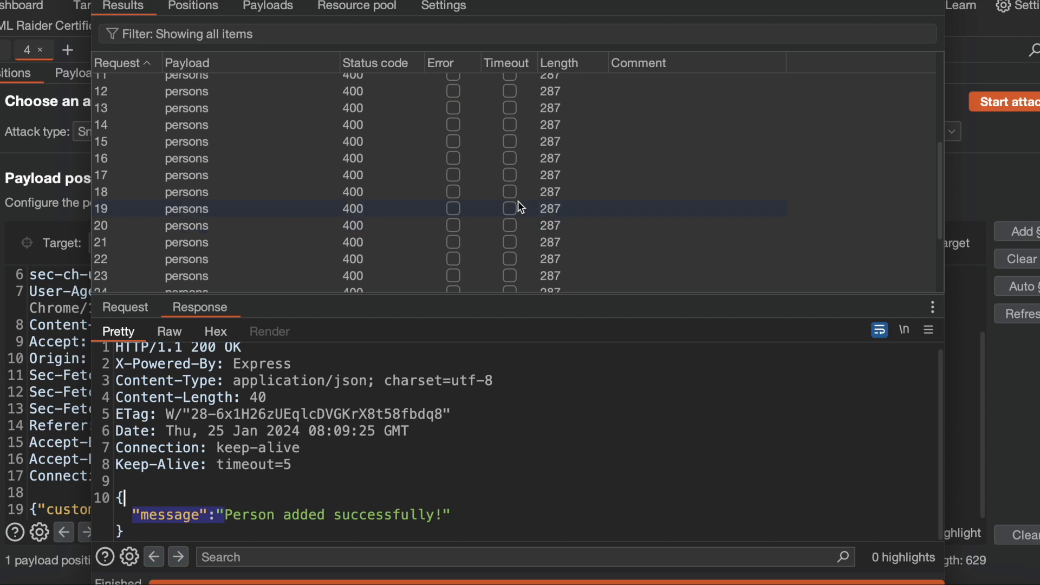
scroll(517, 201, "down", 3)
scroll(517, 201, "down", 1)
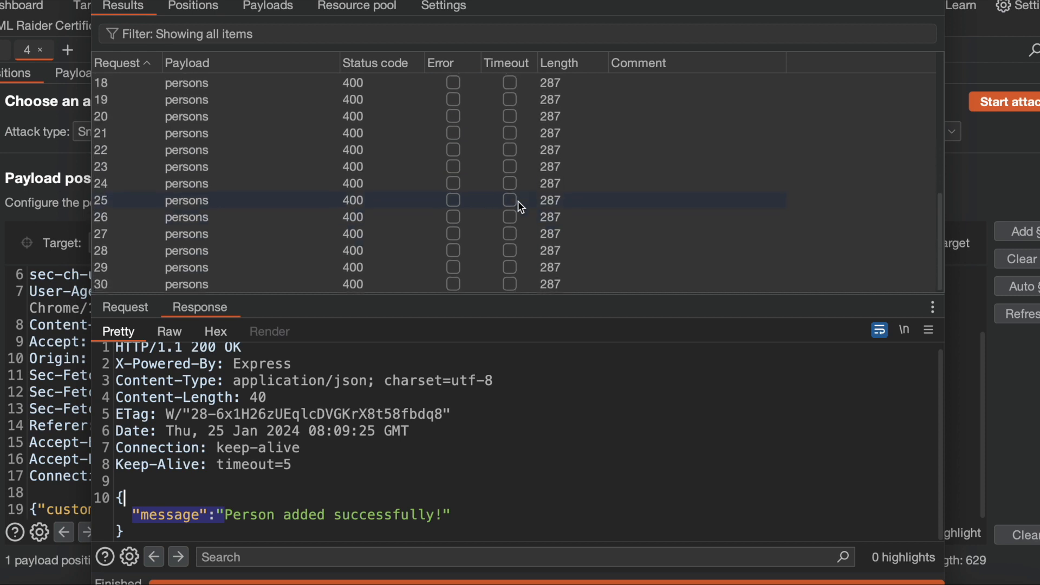
key("super+Tab")
In mongosh run 'use invitations' and 'db.invitations.find({})'
key("Tab")
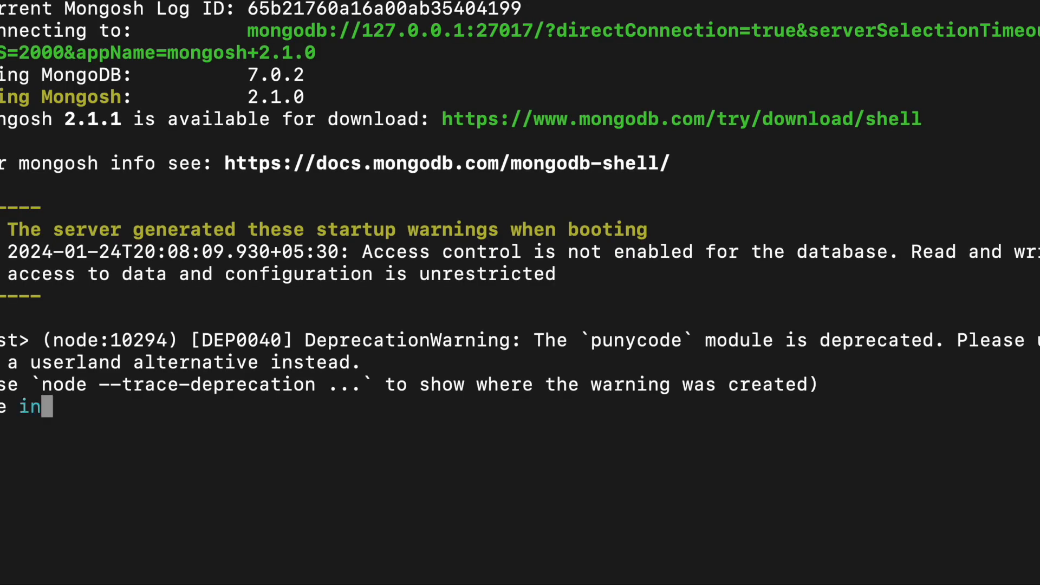
type("vitations")
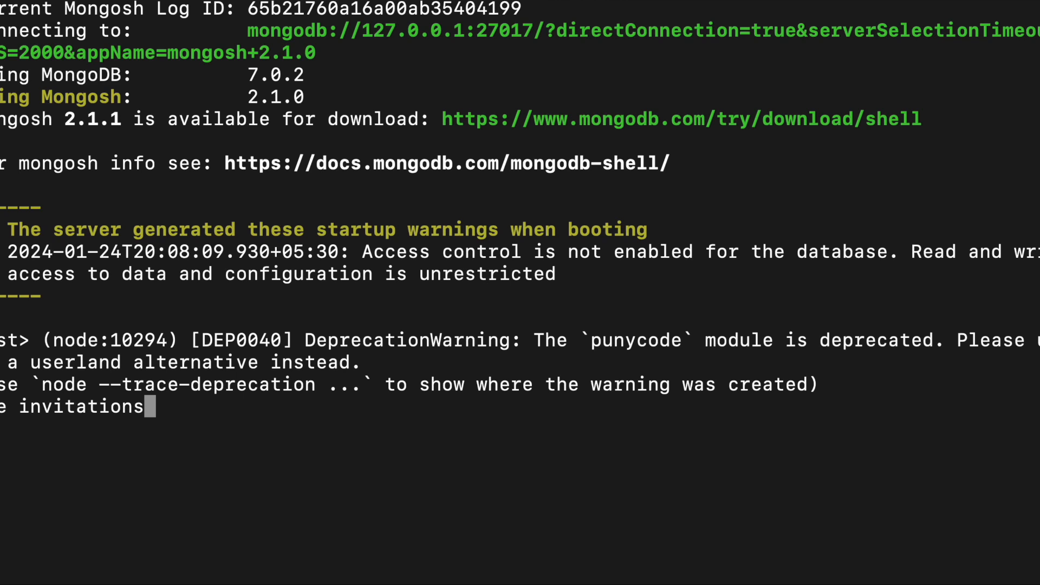
key("Return")
type("db.i")
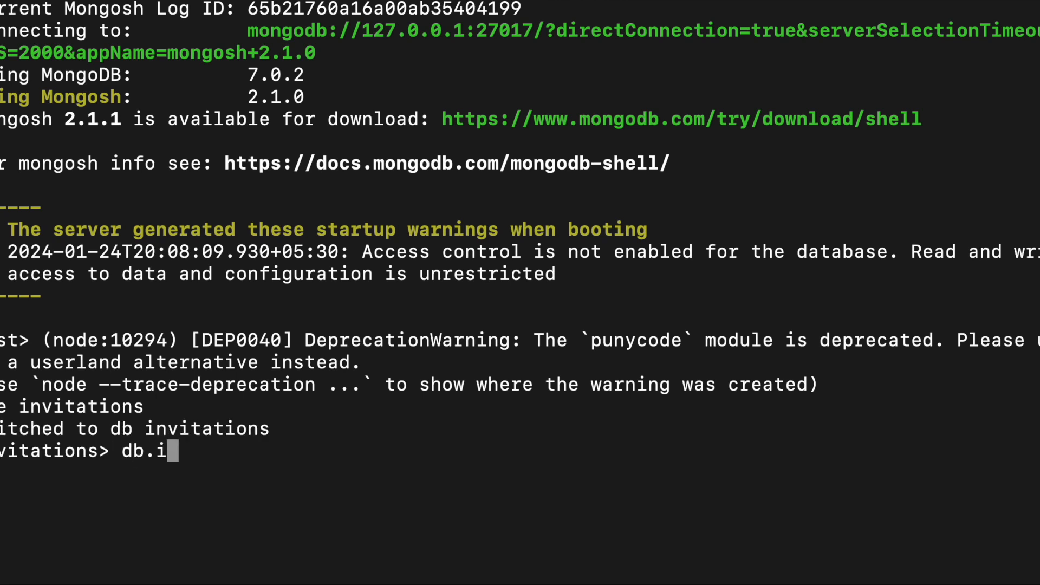
type("nvi")
key("Tab")
type(".find")
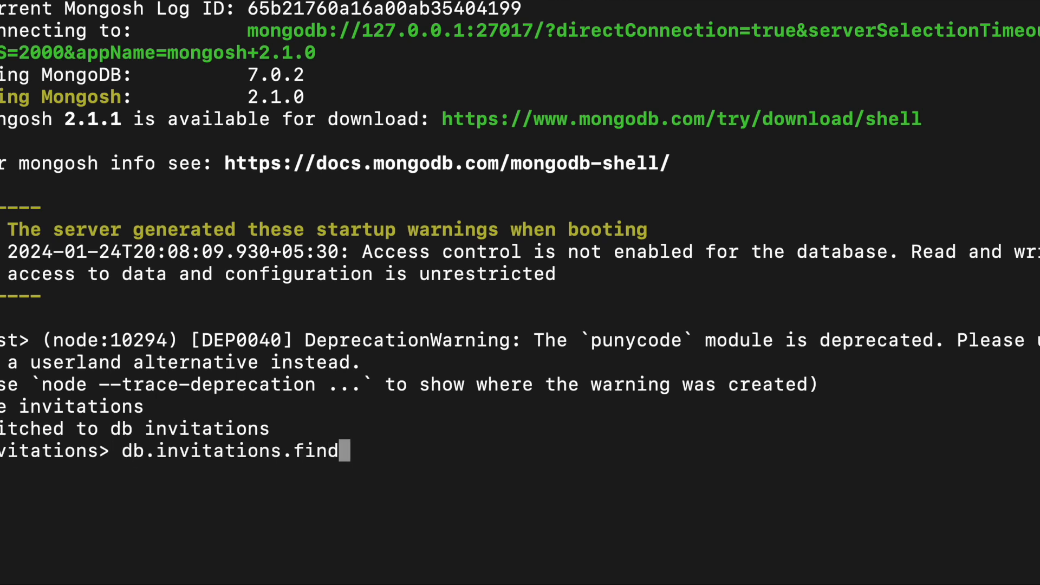
type("()")
key("Left")
type("{")
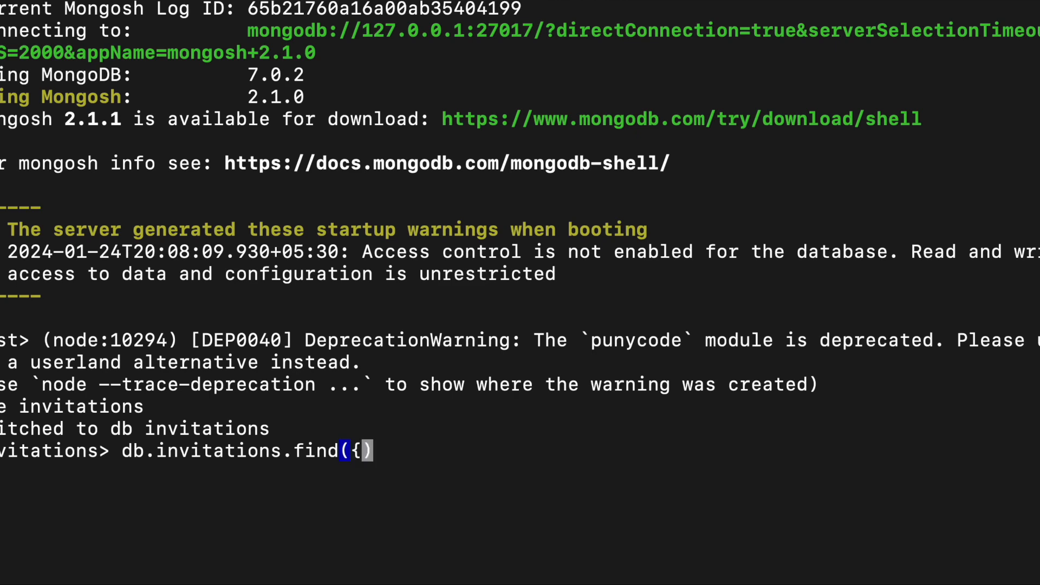
type("}")
key("Return")
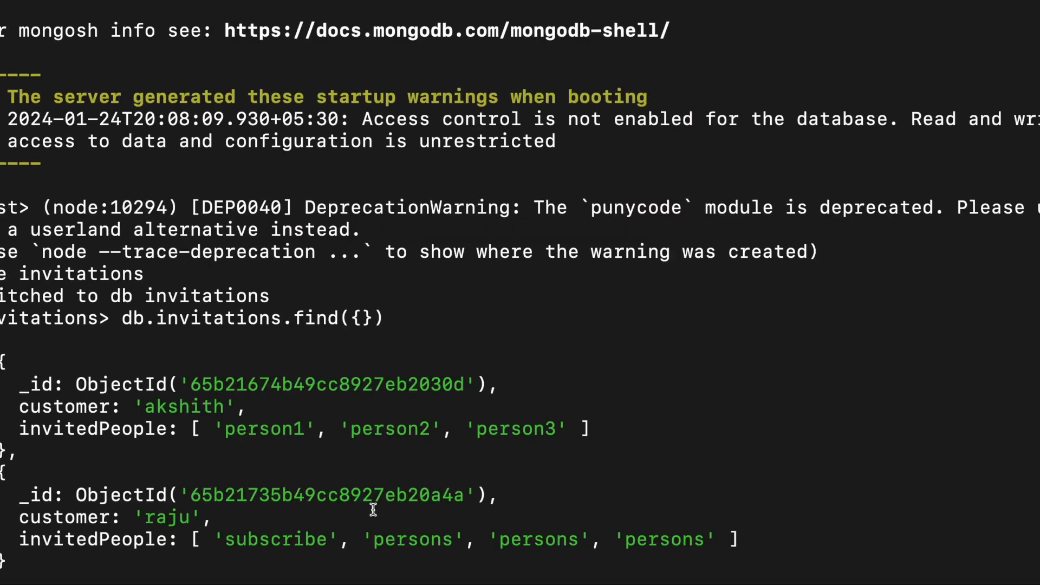
Highlight raju's four invited people (subscribe plus three persons), then bring up the server source code
left_click_drag(192, 539, 740, 539)
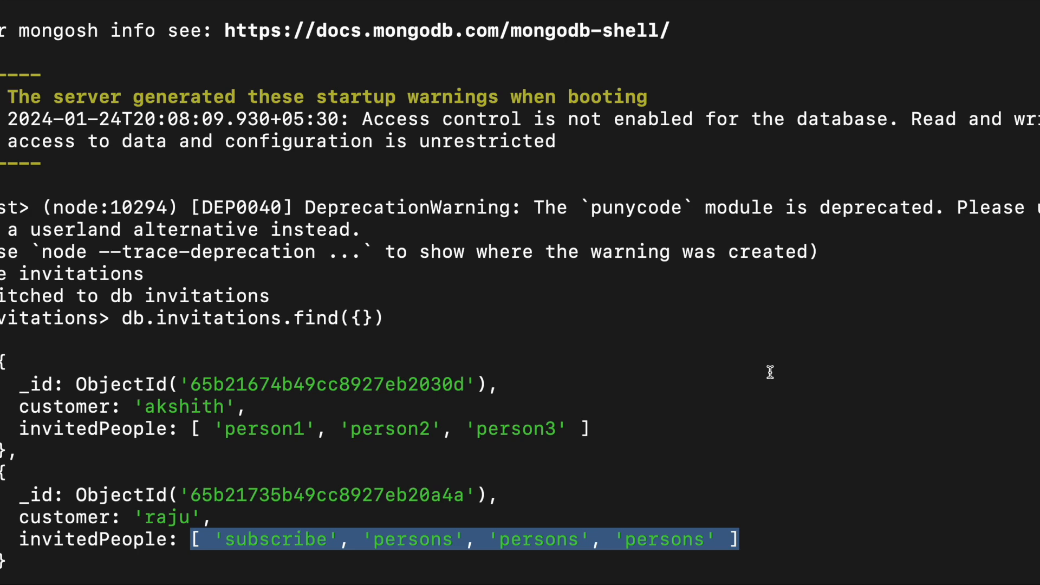
key("super+Tab")
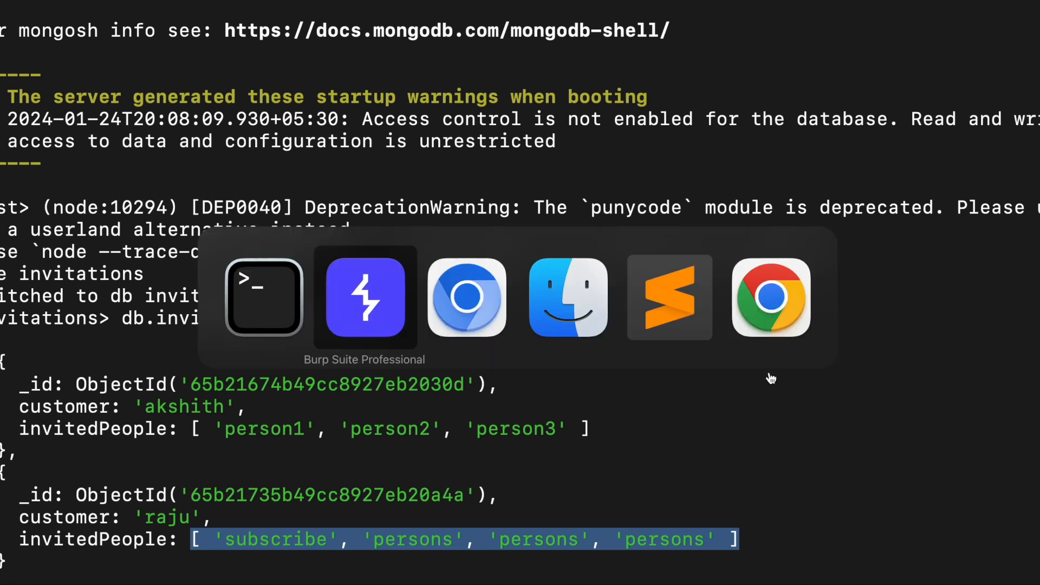
key("Tab")
key("Tab")
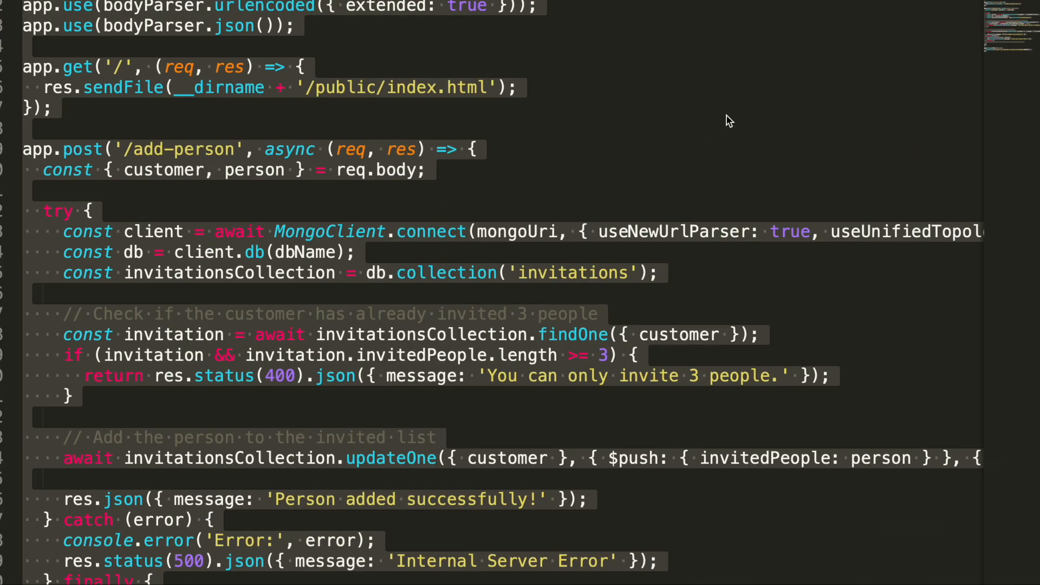
Locate the app.post('/add-person') route handler in the server source and highlight its path
left_click(729, 122)
scroll(730, 120, "up", 5)
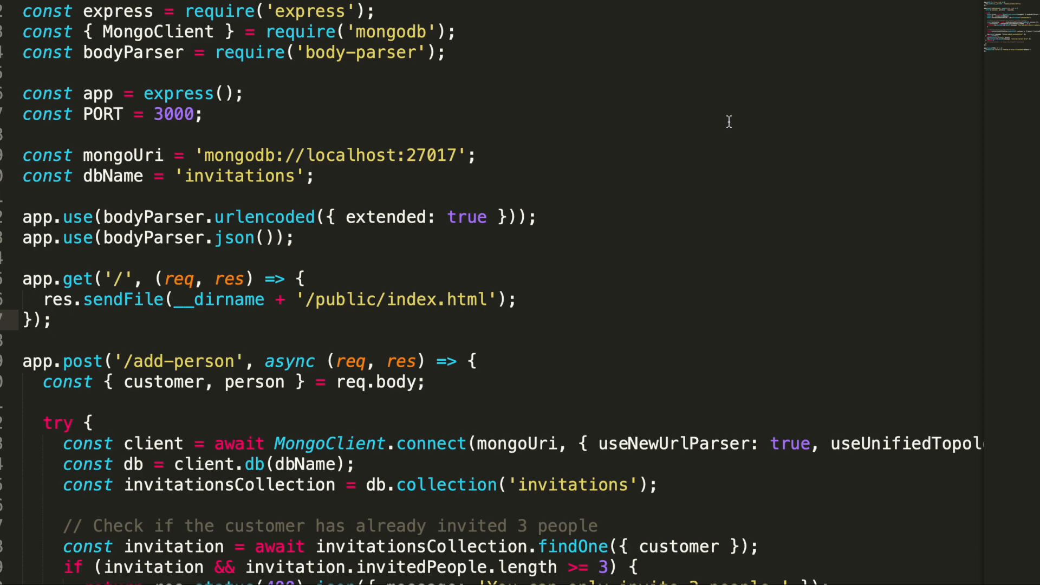
scroll(691, 220, "down", 5)
scroll(704, 207, "up", 5)
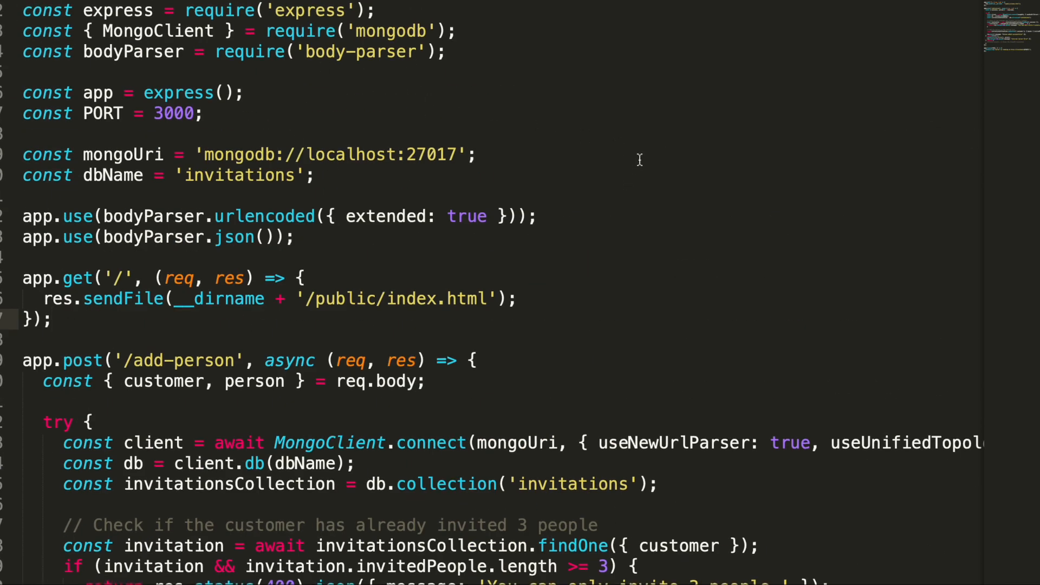
scroll(639, 159, "down", 4)
scroll(727, 209, "down", 2)
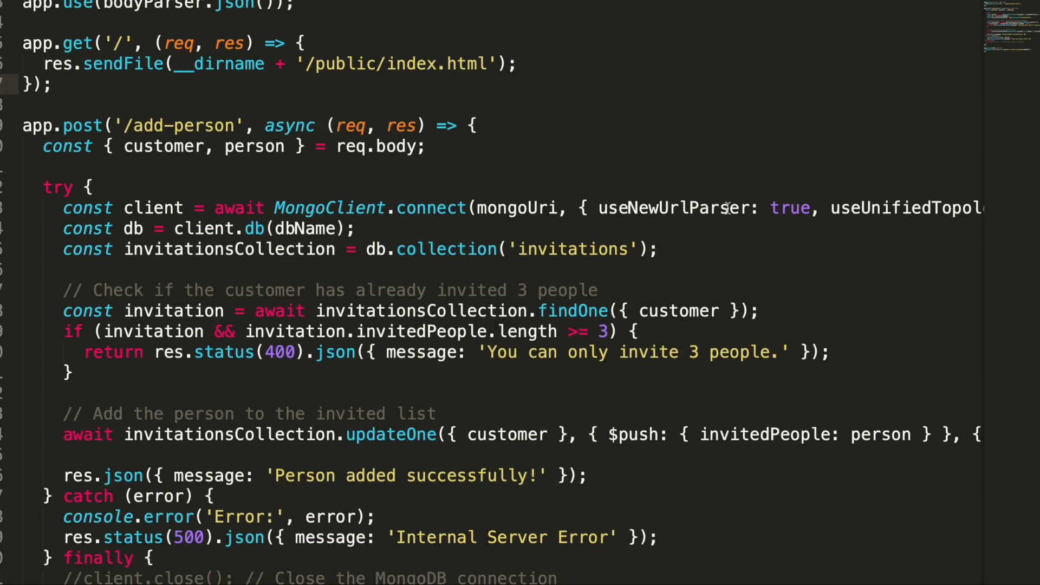
scroll(727, 210, "down", 2)
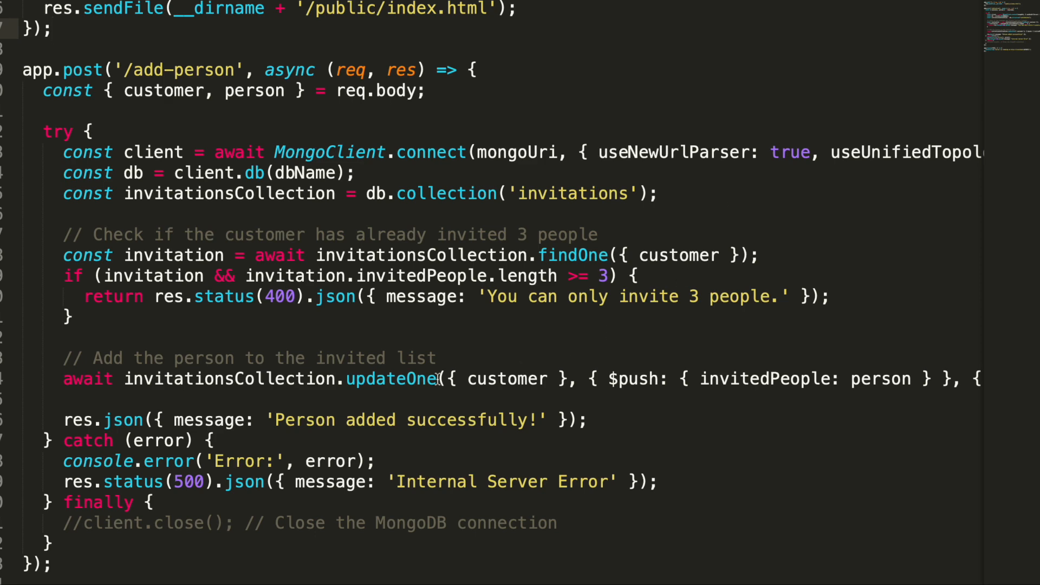
scroll(281, 309, "down", 1)
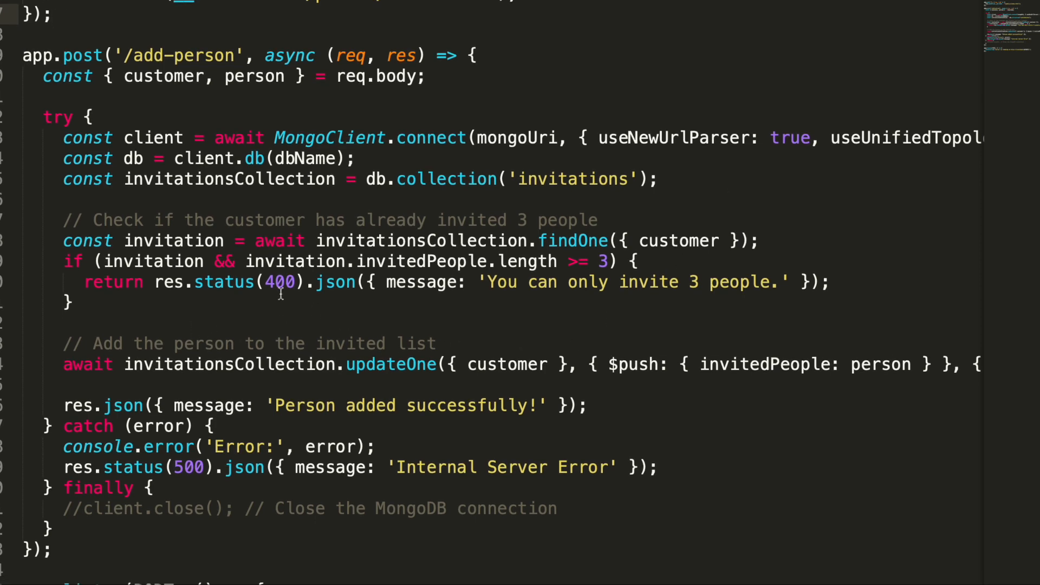
left_click_drag(126, 56, 236, 55)
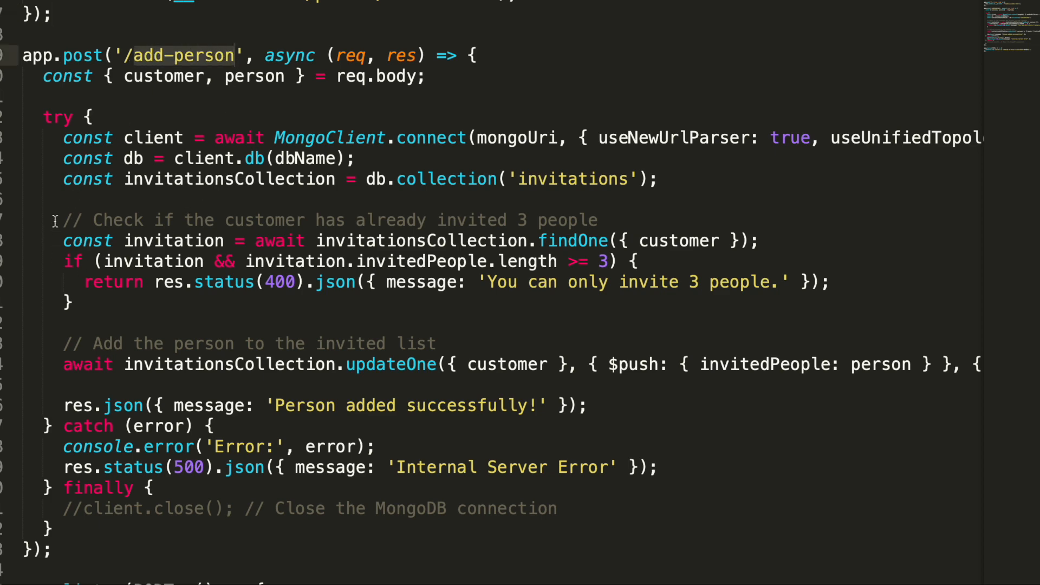
left_click_drag(54, 219, 162, 310)
left_click(304, 311)
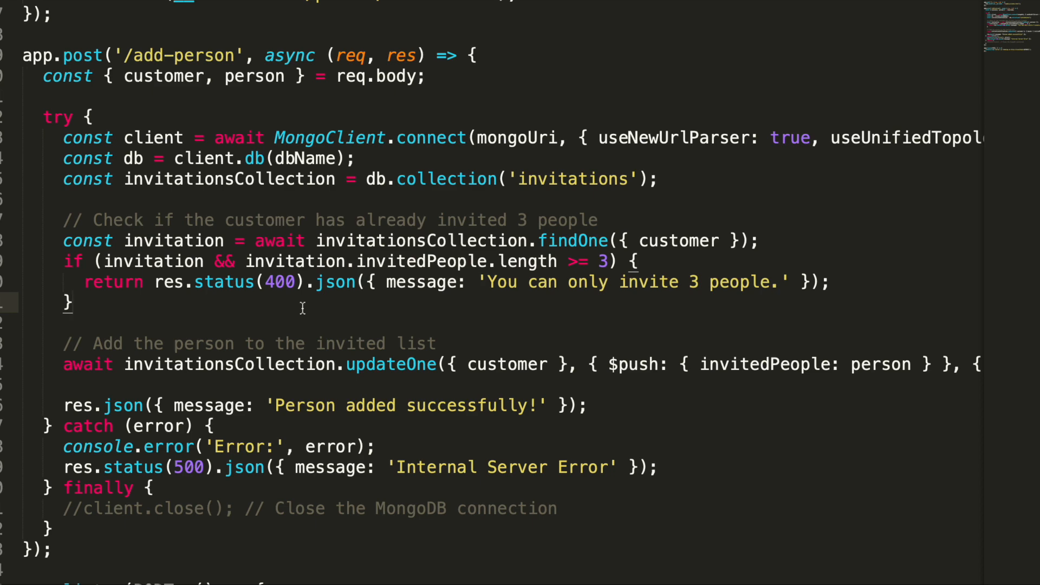
left_click(286, 261)
left_click_drag(287, 261, 452, 264)
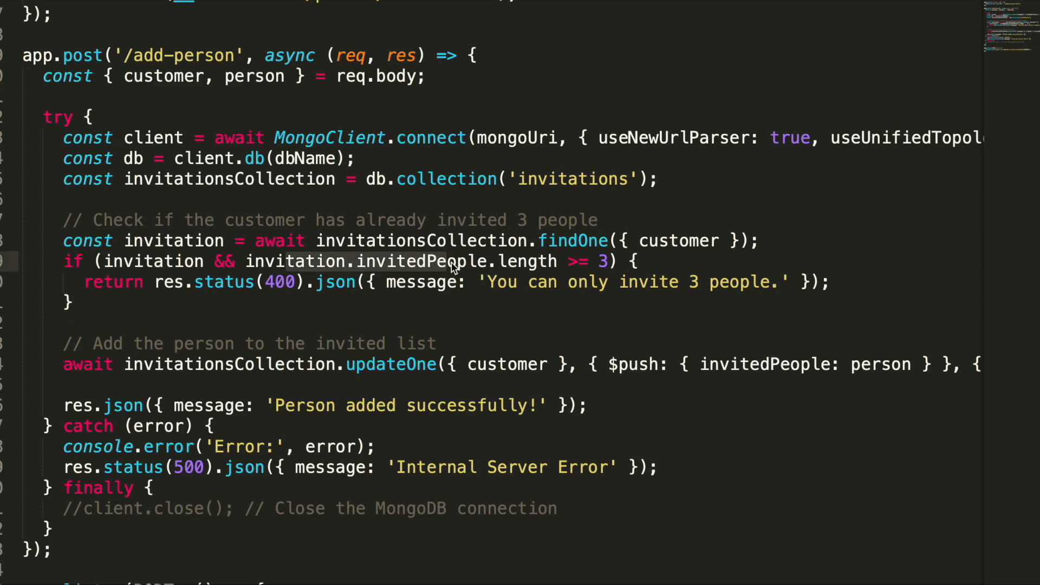
double_click(576, 261)
left_click_drag(569, 261, 609, 260)
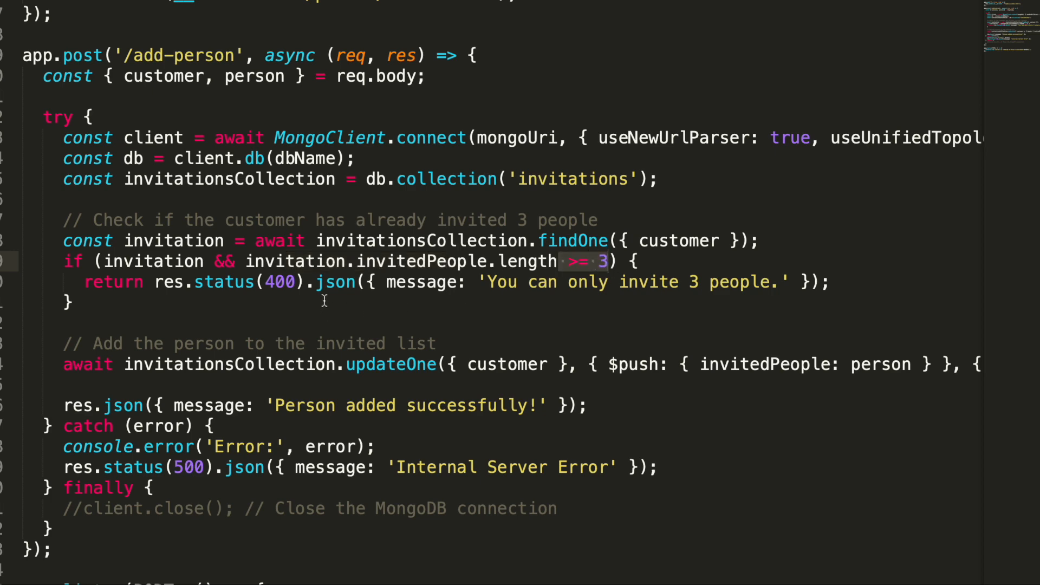
double_click(280, 282)
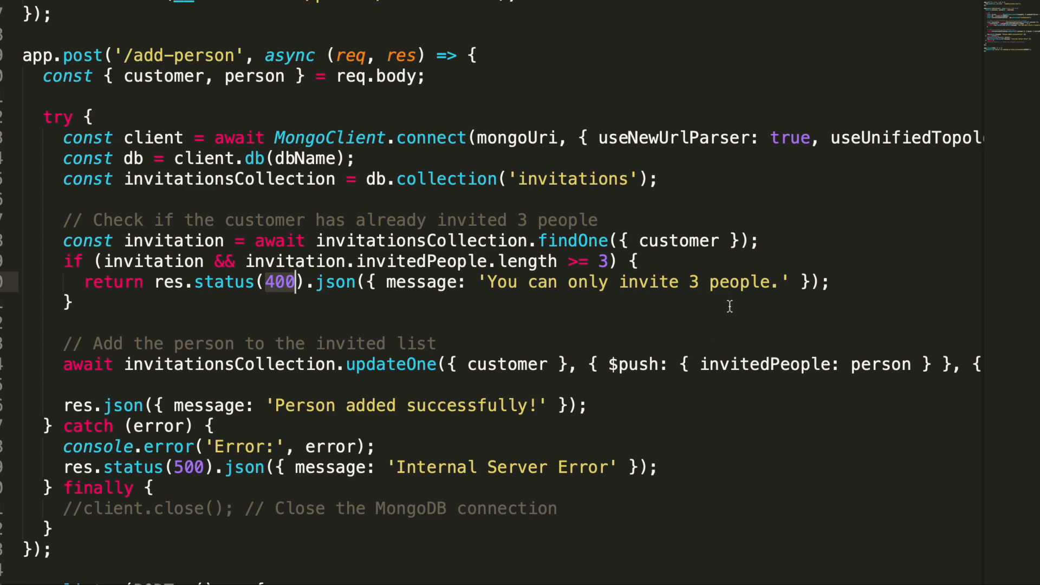
key("Down")
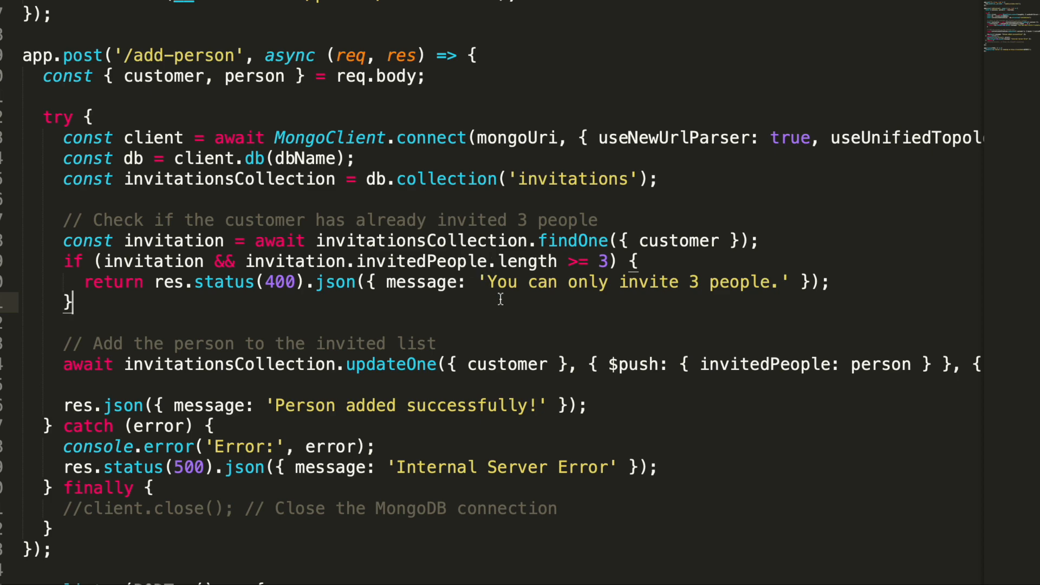
left_click_drag(64, 261, 619, 261)
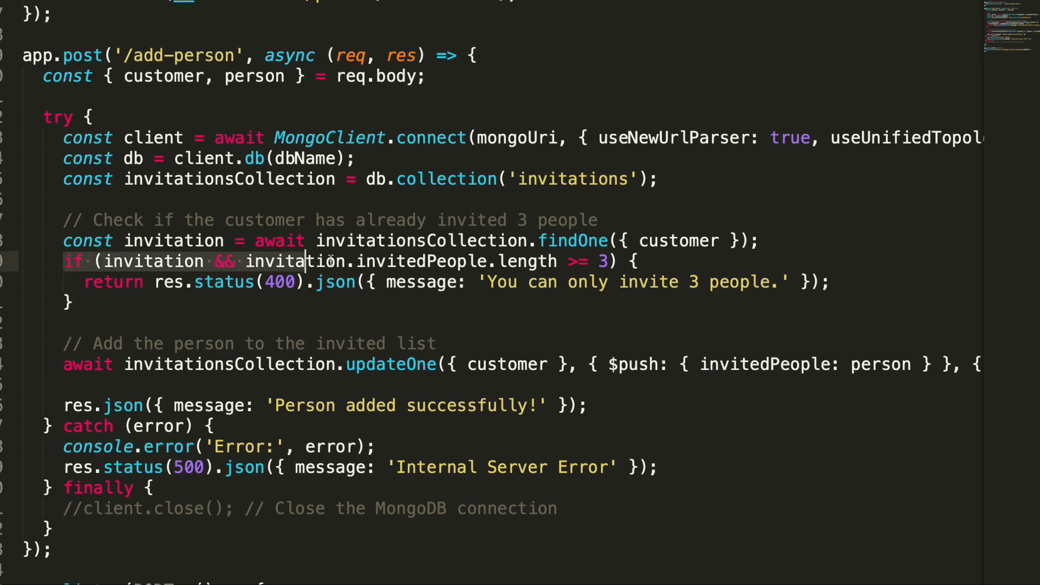
left_click(430, 264)
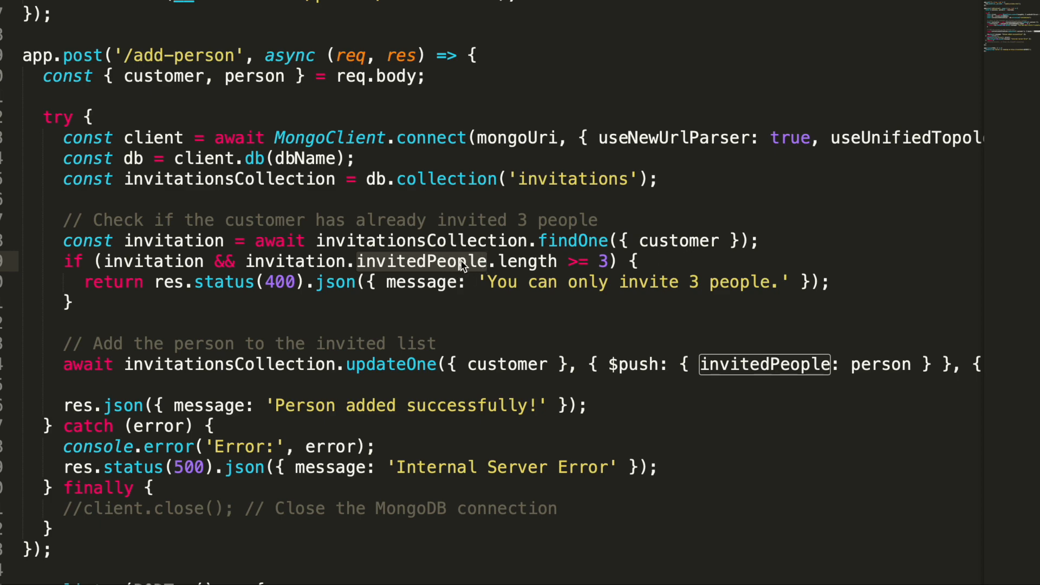
left_click(63, 364)
left_click_drag(306, 364, 952, 364)
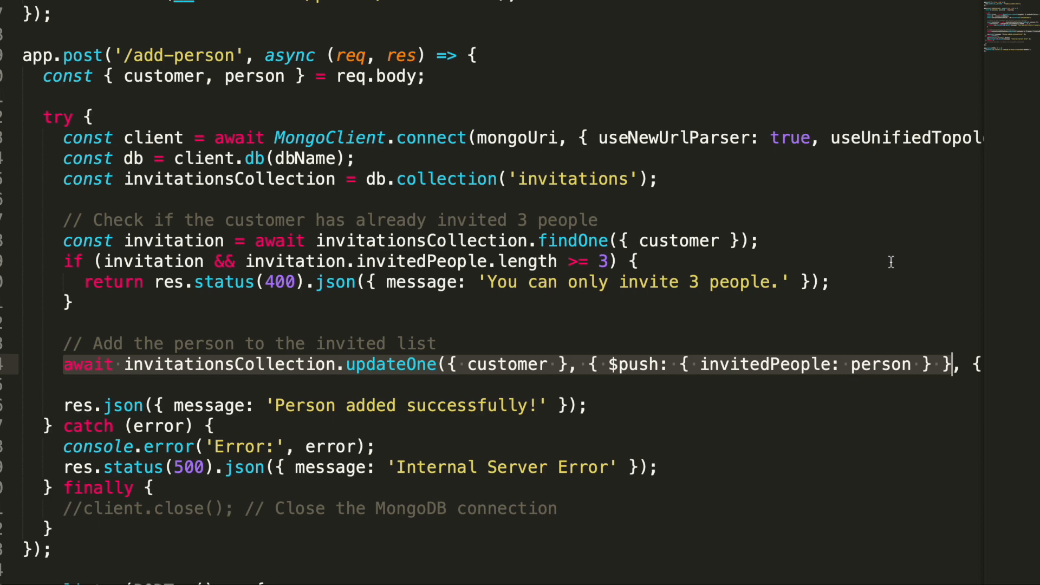